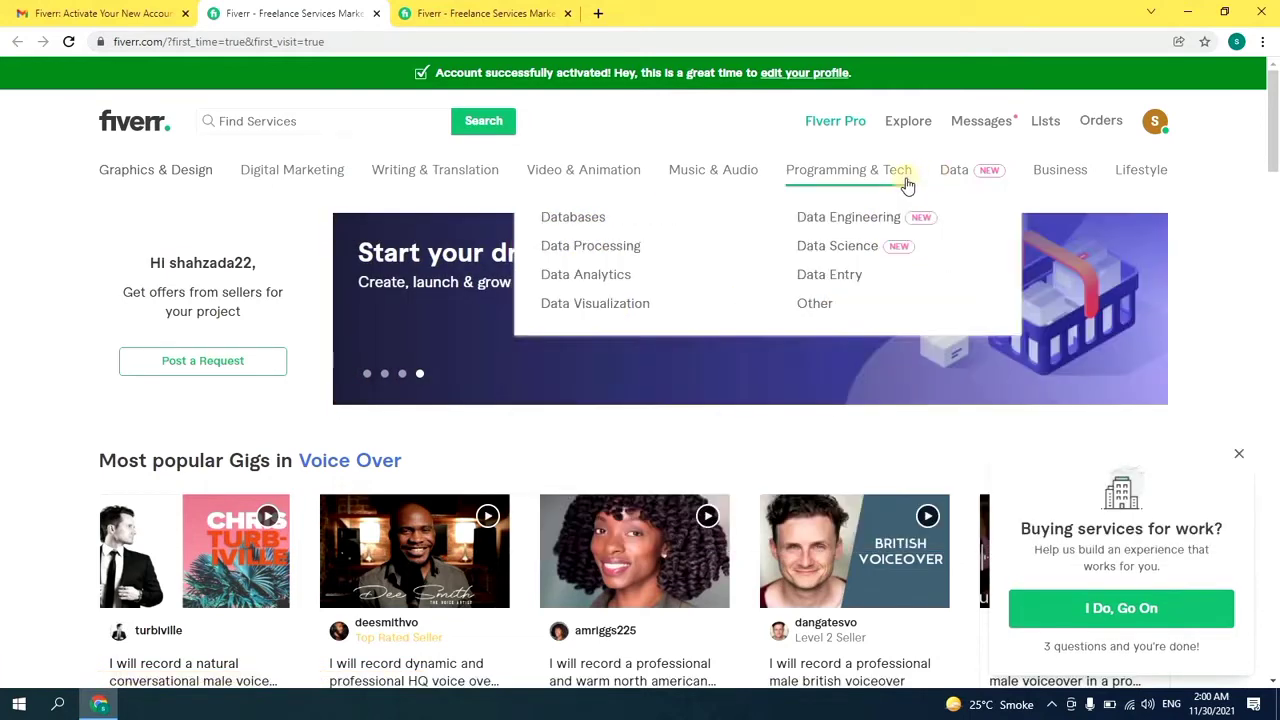
Open the Become a Seller page for the account and start the seller onboarding.
mouse_move(1003, 170)
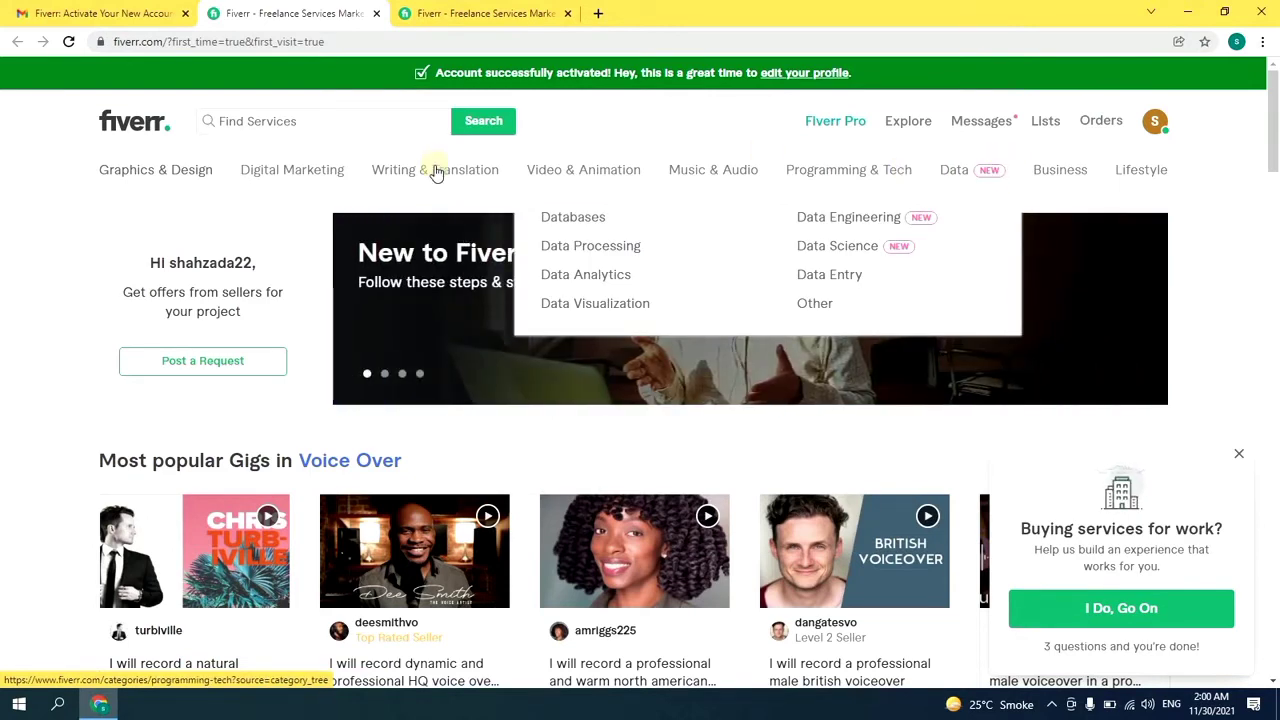
mouse_move(434, 168)
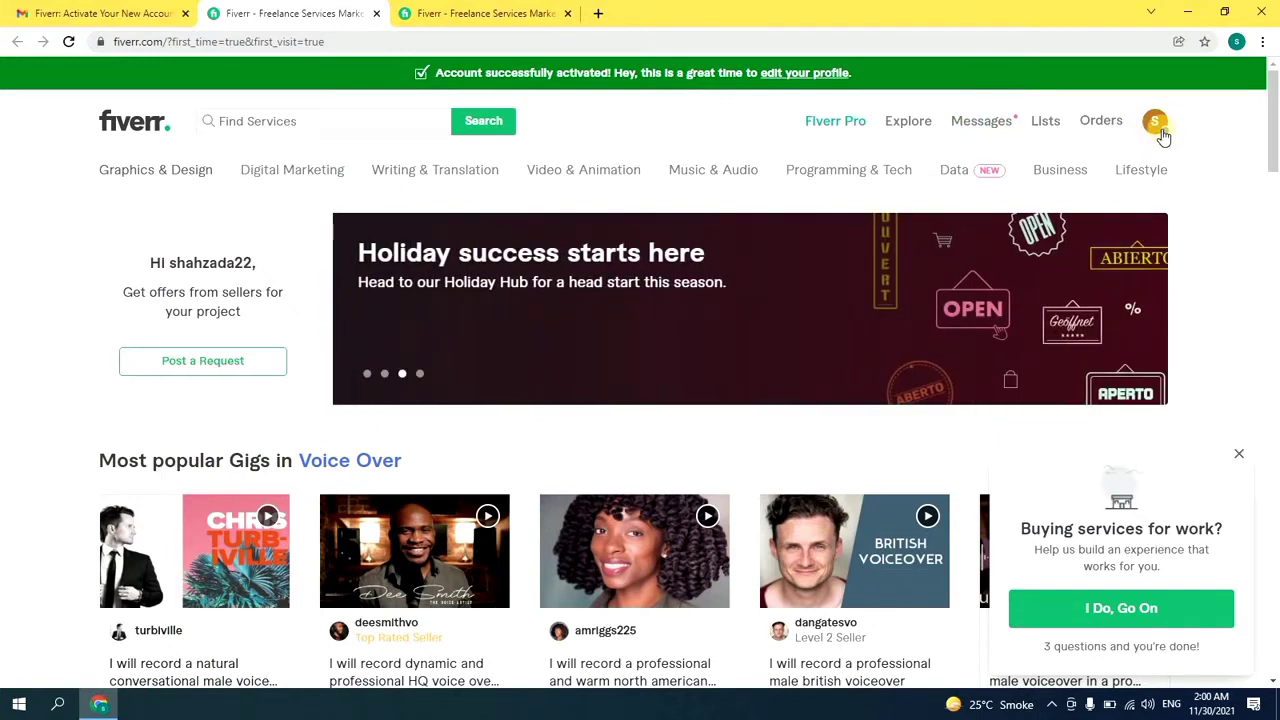
left_click(1161, 131)
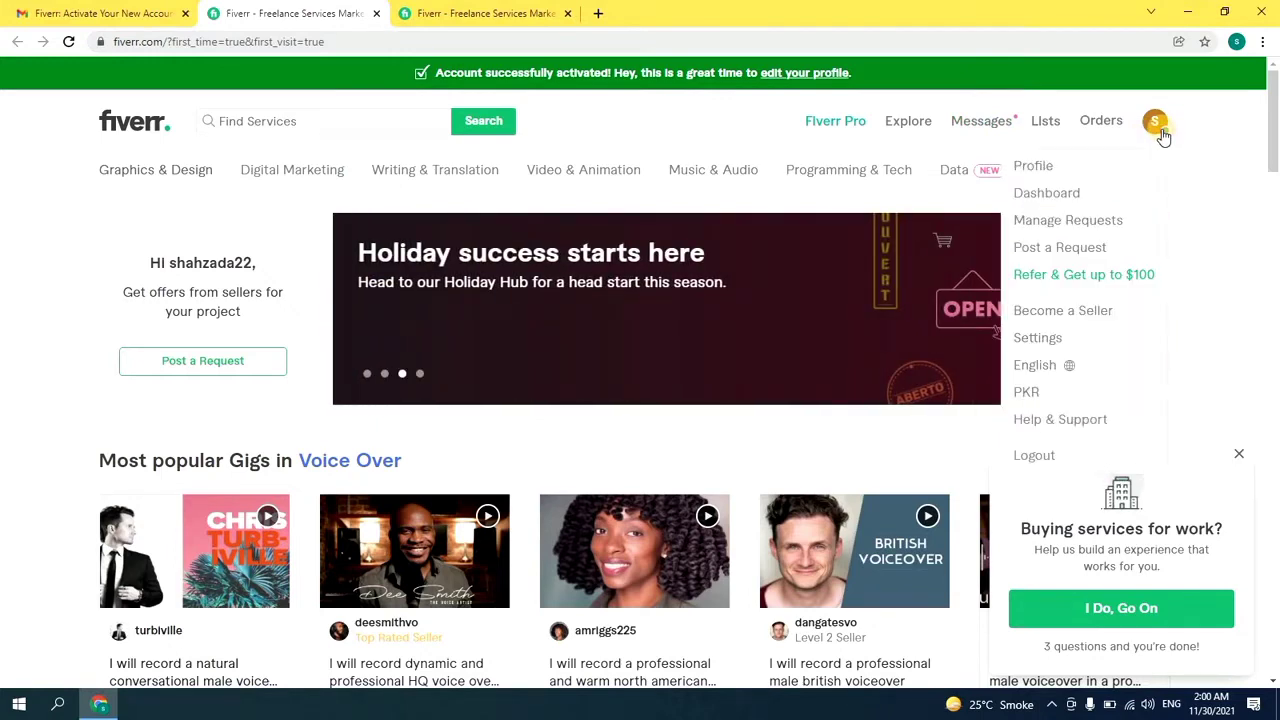
left_click(1094, 311)
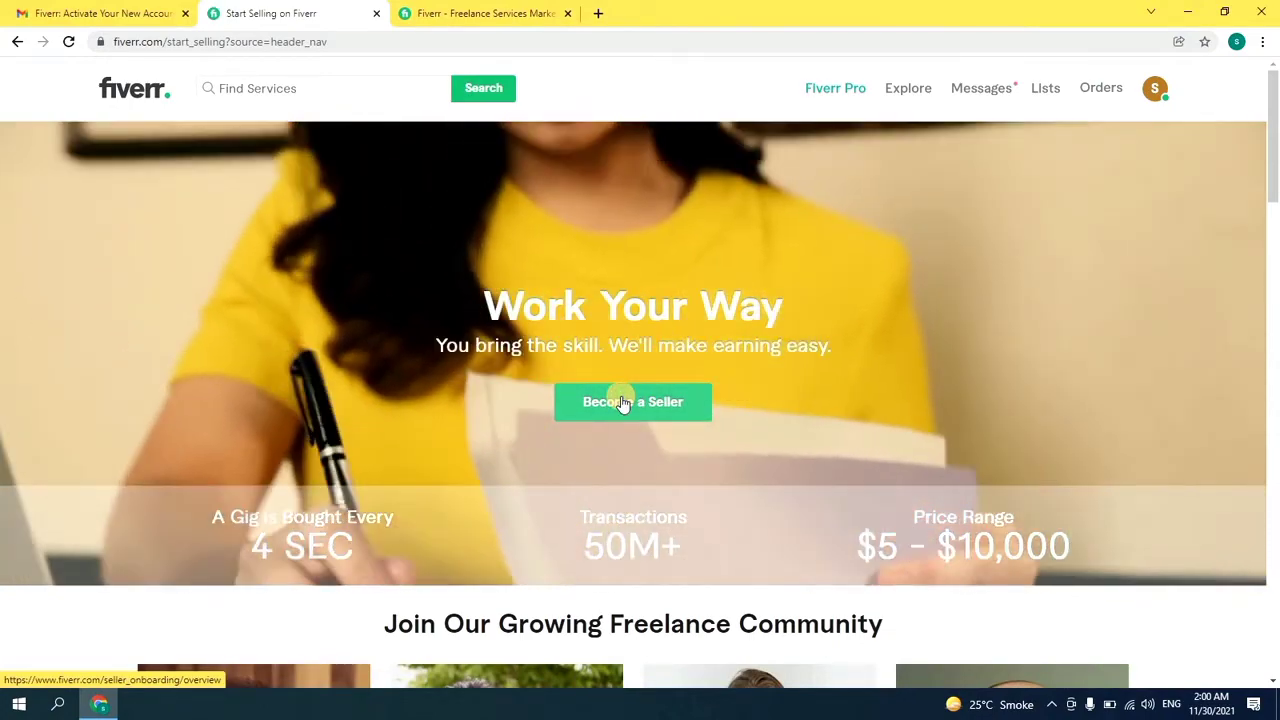
left_click(621, 401)
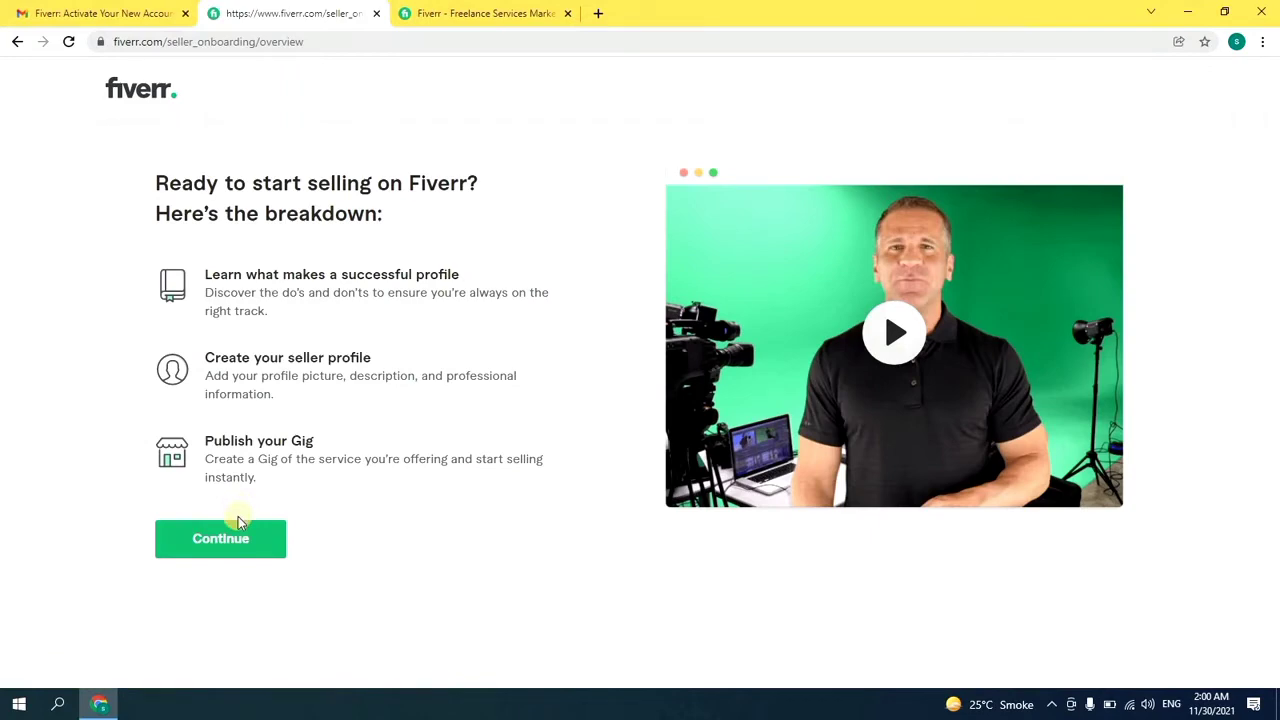
Continue through the seller onboarding overview and profile guideline pages to the Personal Info form.
left_click(236, 546)
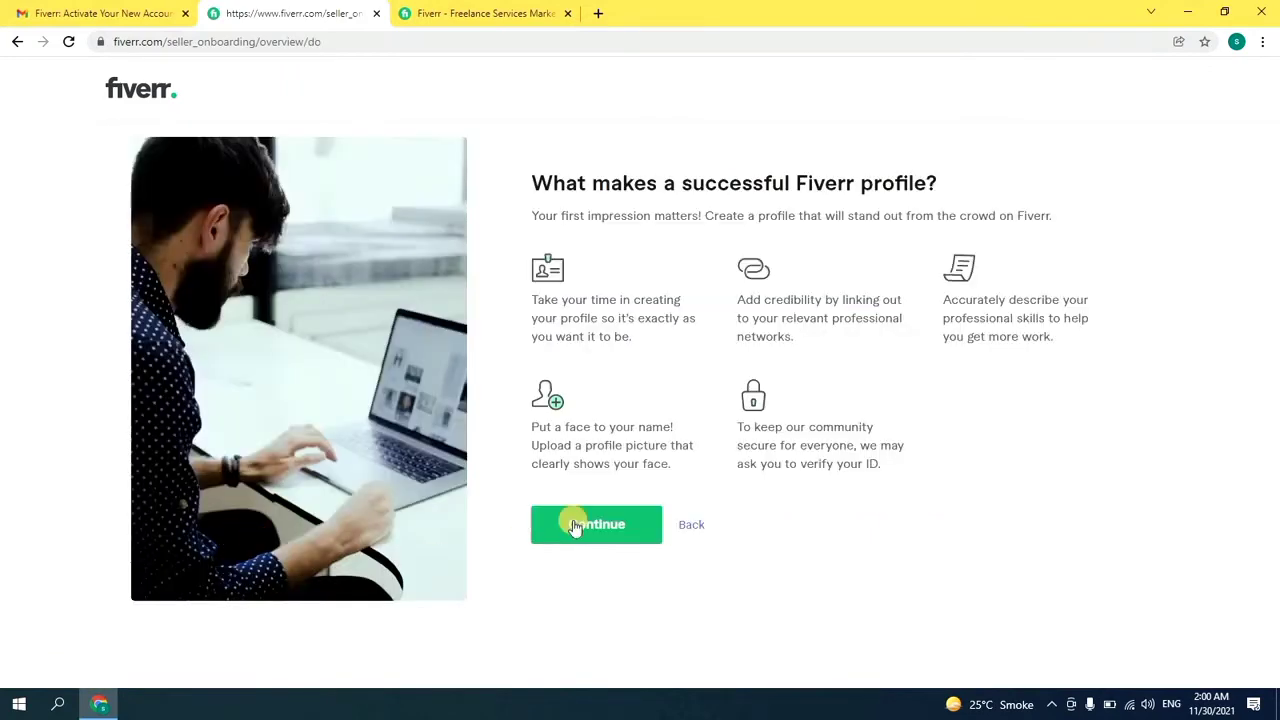
left_click(577, 527)
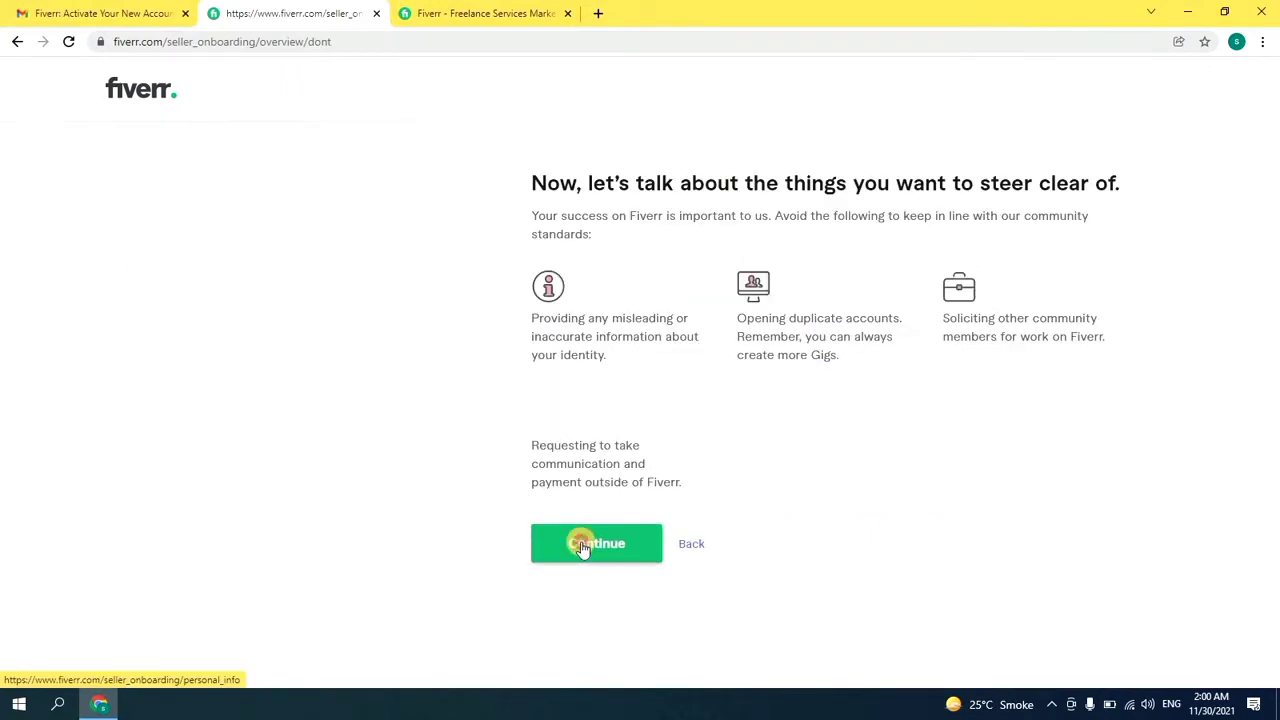
left_click(582, 543)
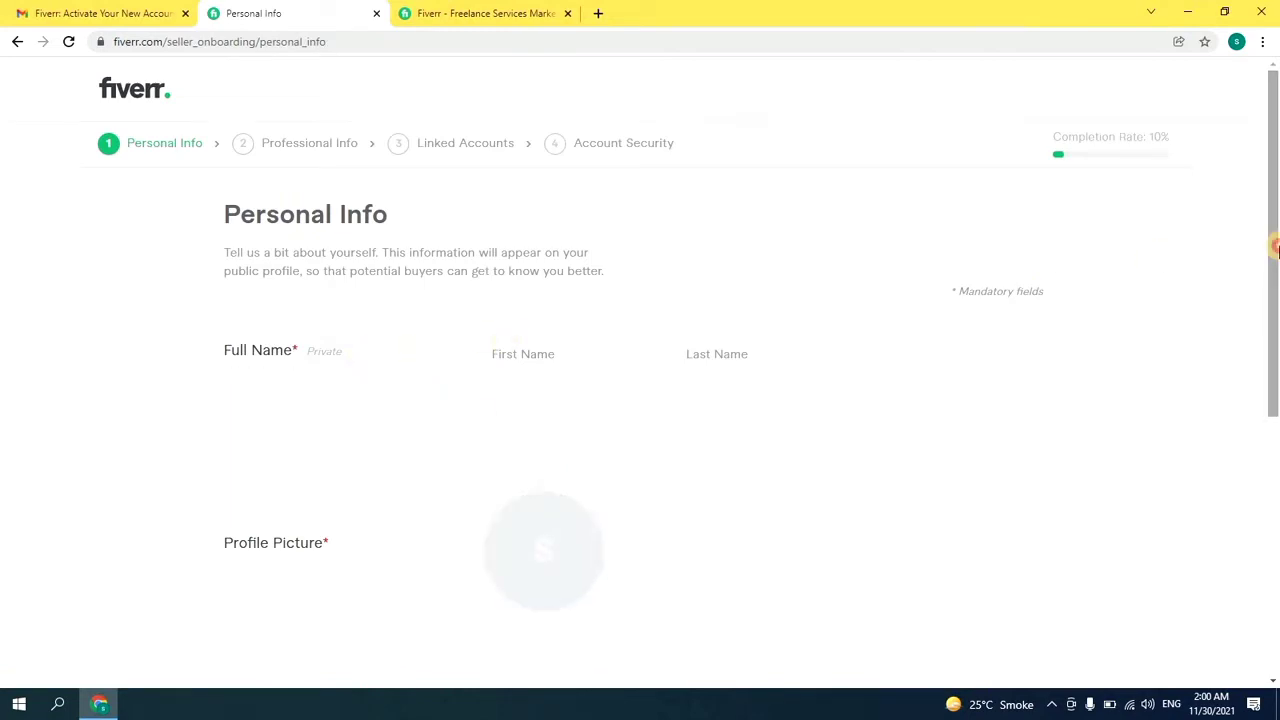
Review the name, profile picture, description and language fields of the Personal Info form.
left_click(1277, 255)
left_click_drag(1277, 255, 1277, 272)
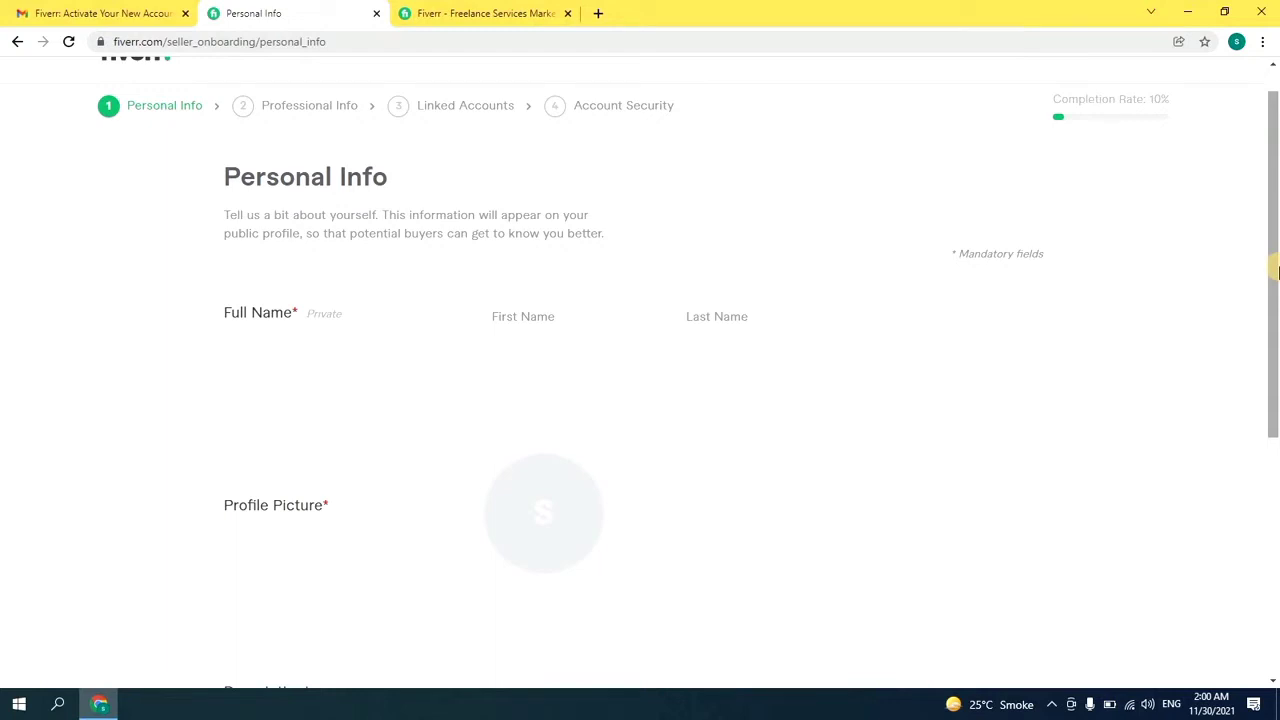
left_click_drag(1277, 268, 1270, 390)
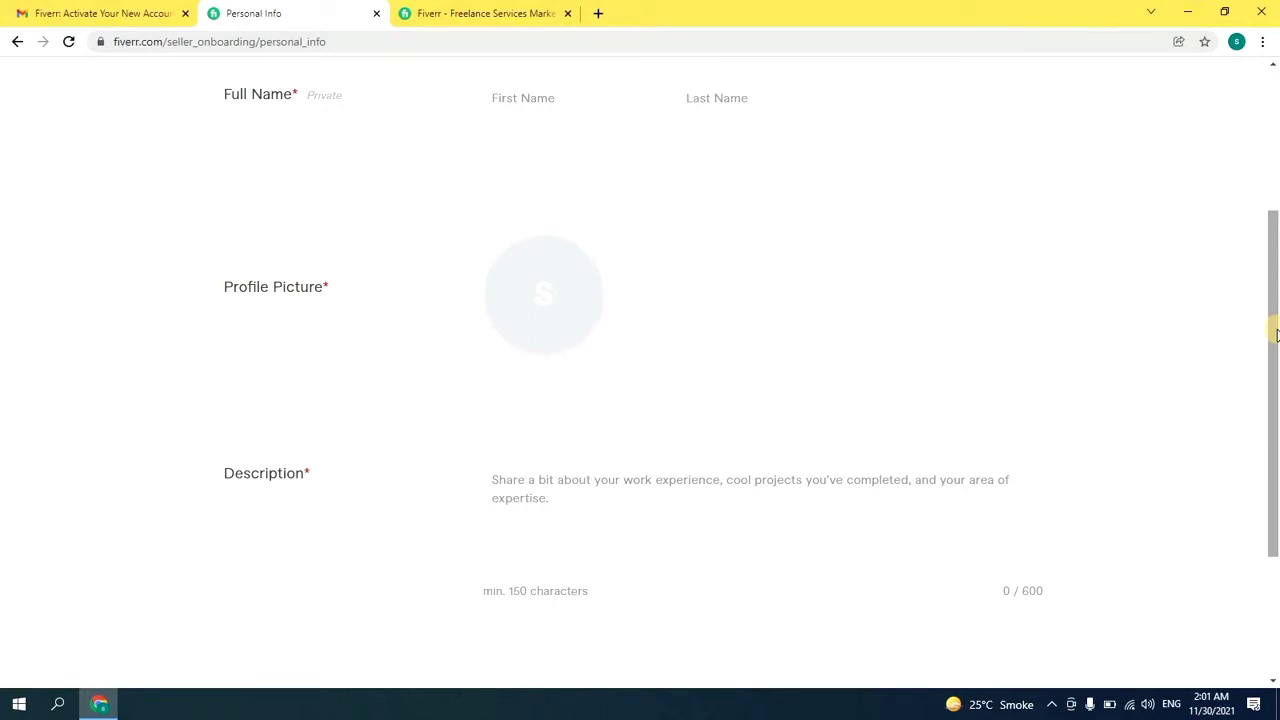
left_click_drag(1274, 374, 1274, 458)
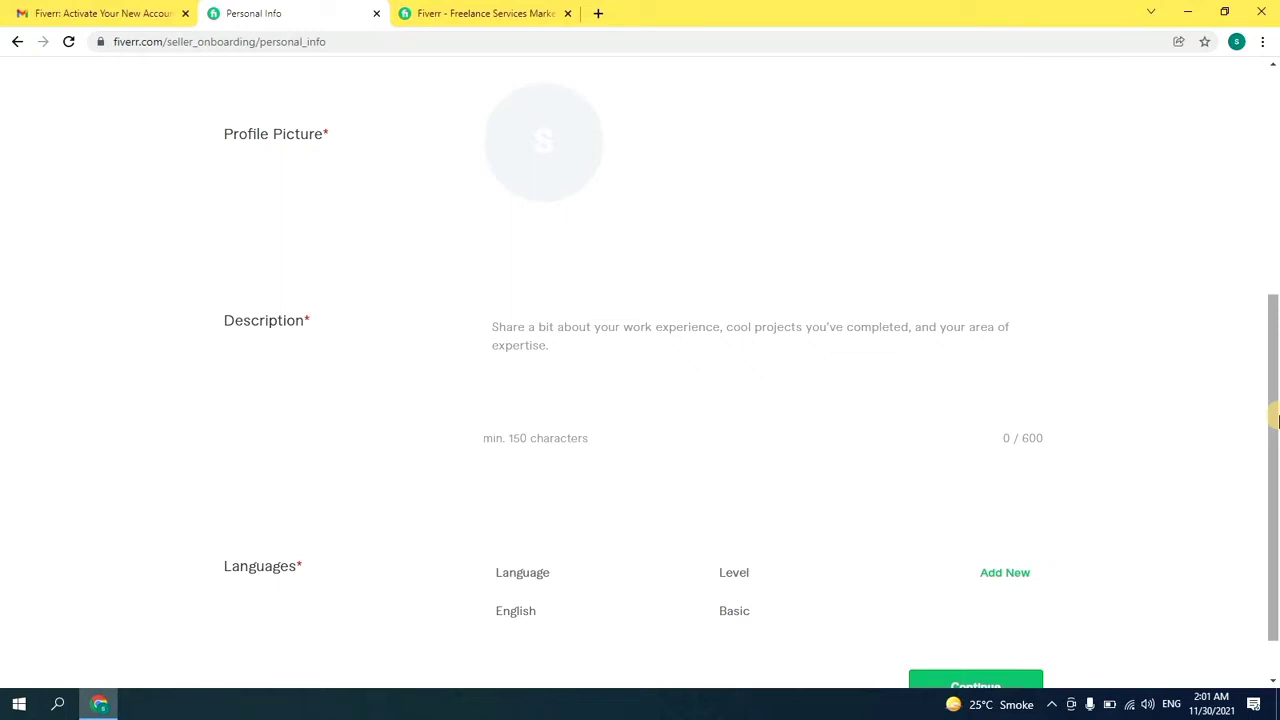
key("F11")
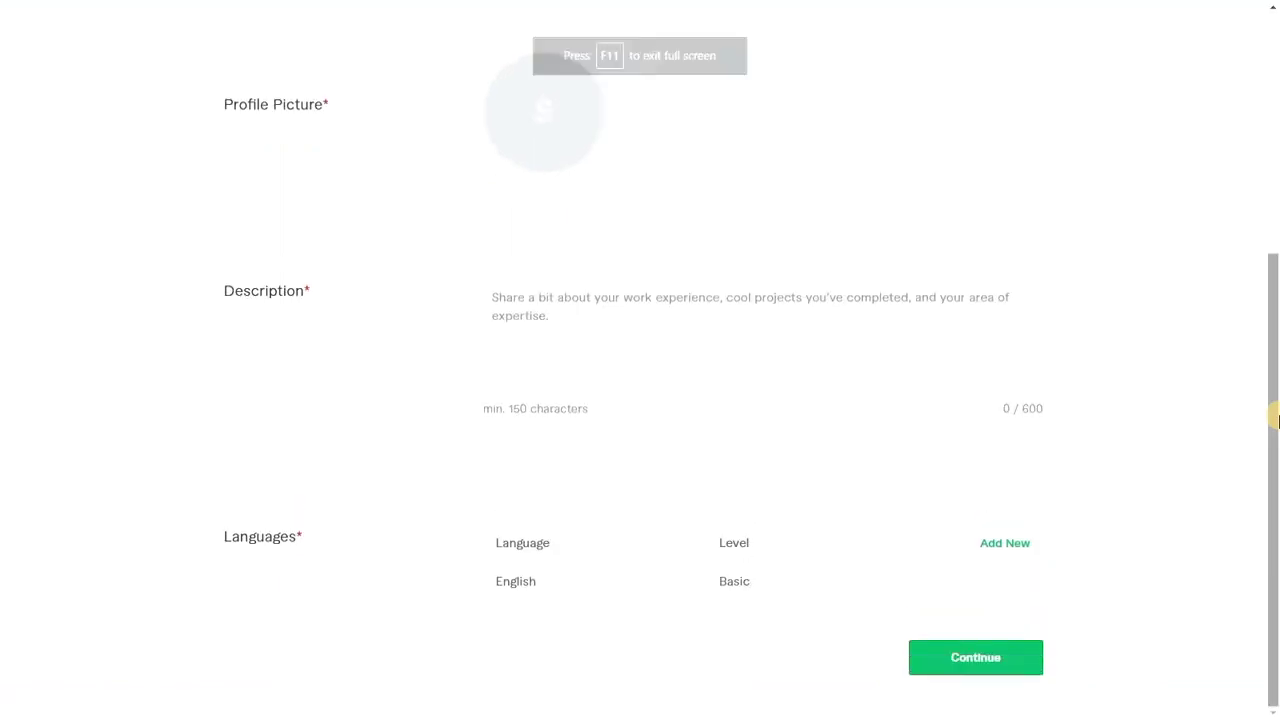
key("F11")
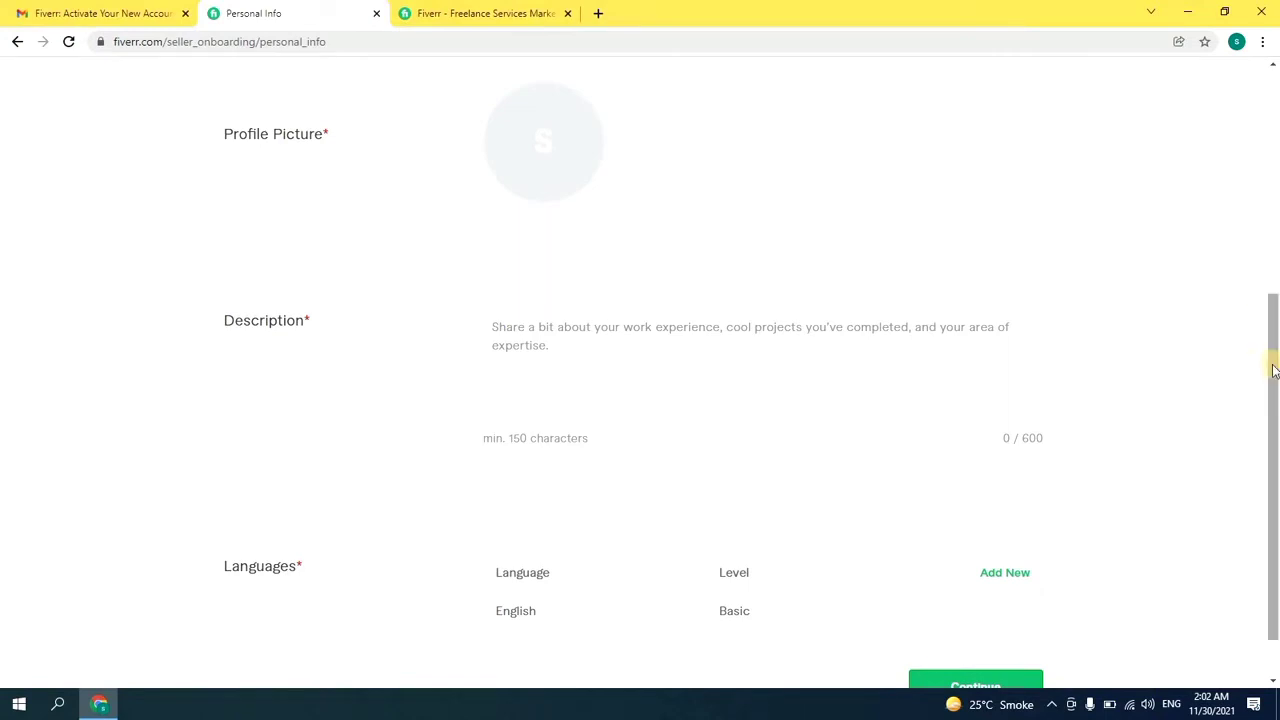
left_click(1255, 437)
scroll(1255, 437, "down", 1)
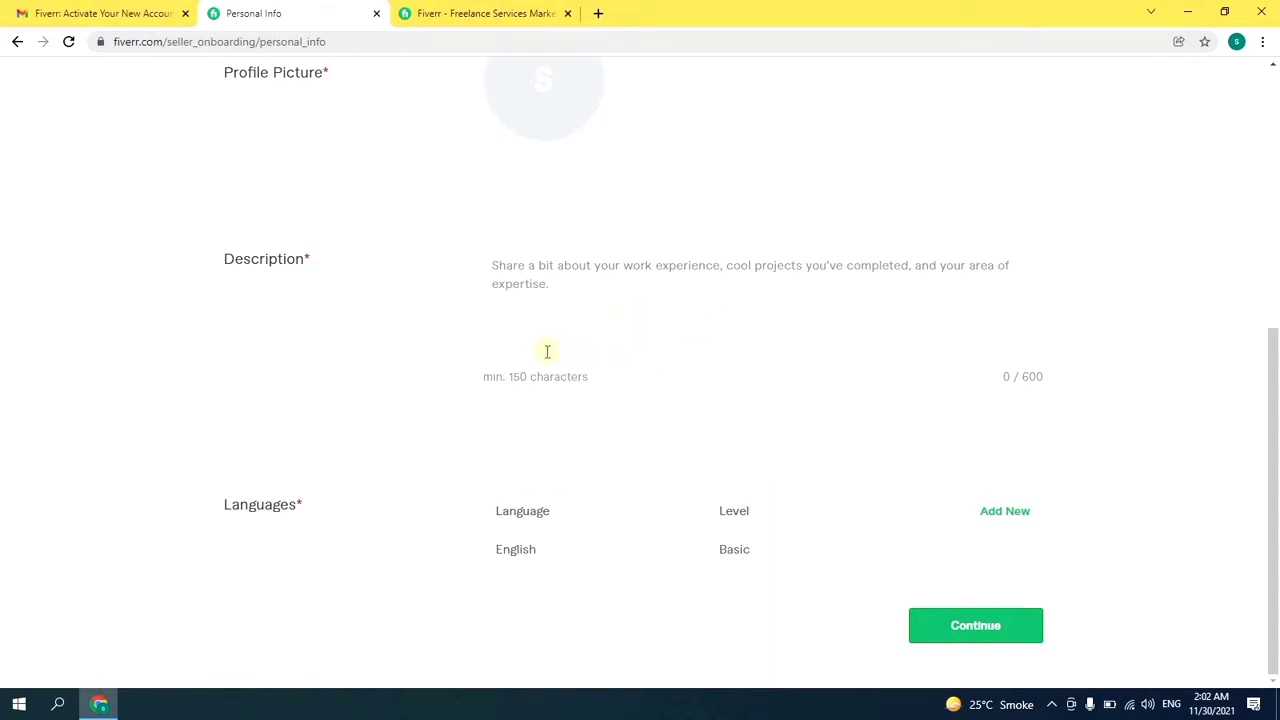
left_click_drag(1275, 337, 1275, 185)
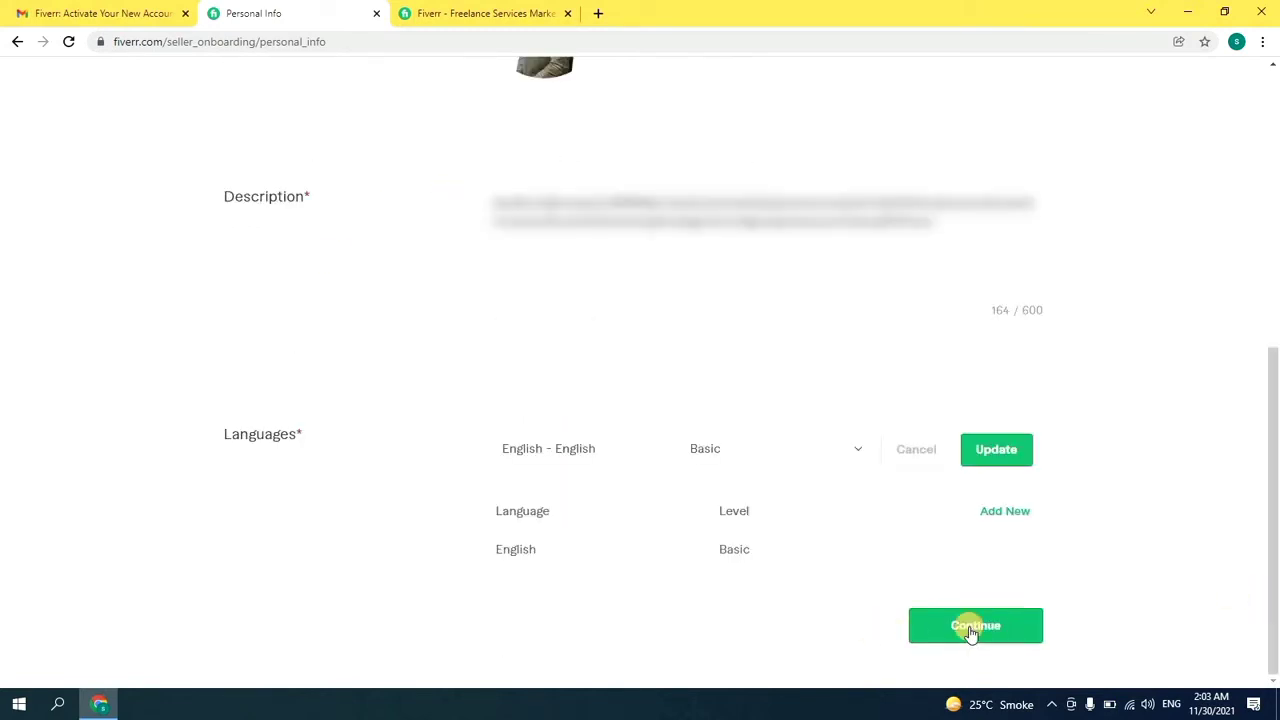
Submit the completed Personal Info form and set the occupation to Digital Marketing.
left_click(970, 628)
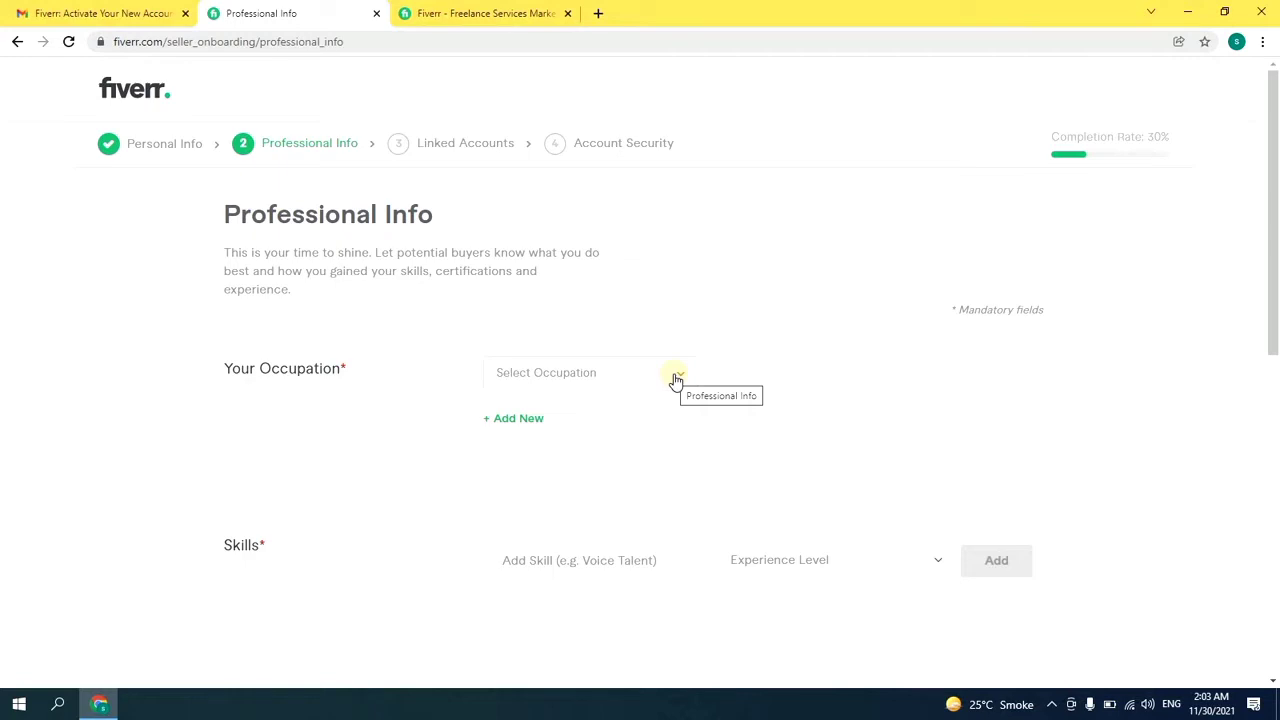
left_click(675, 378)
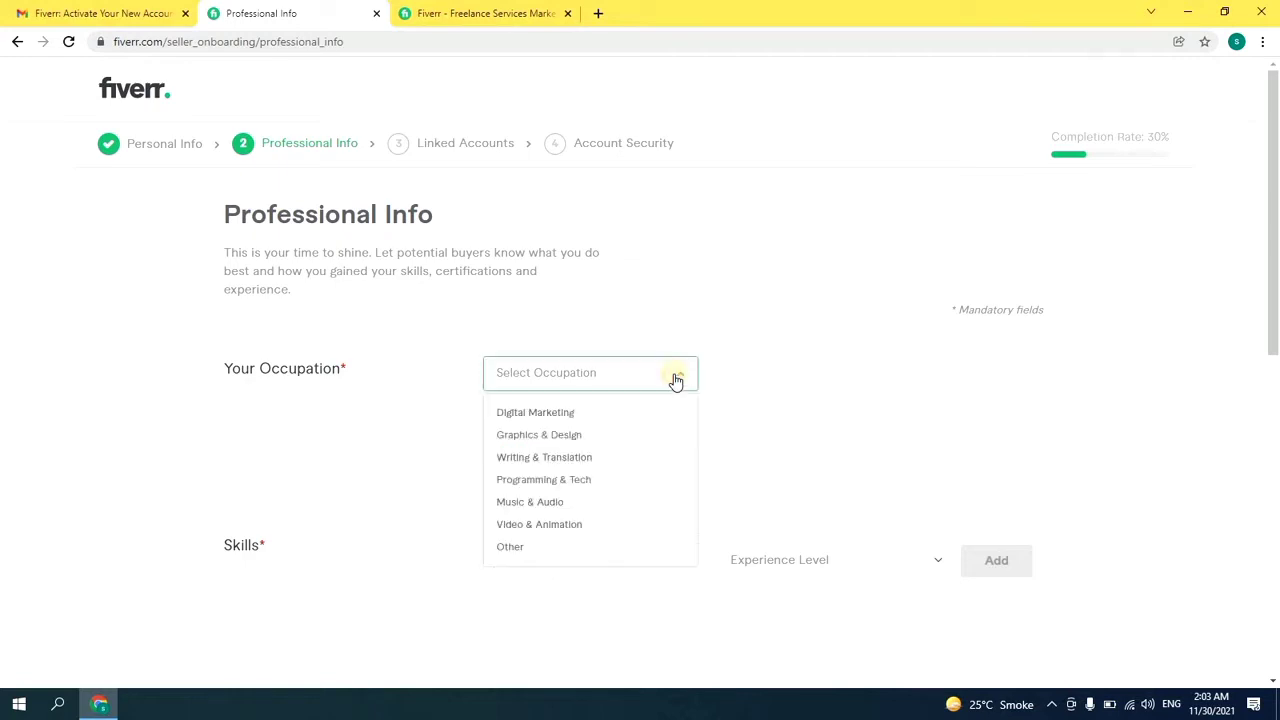
left_click(560, 413)
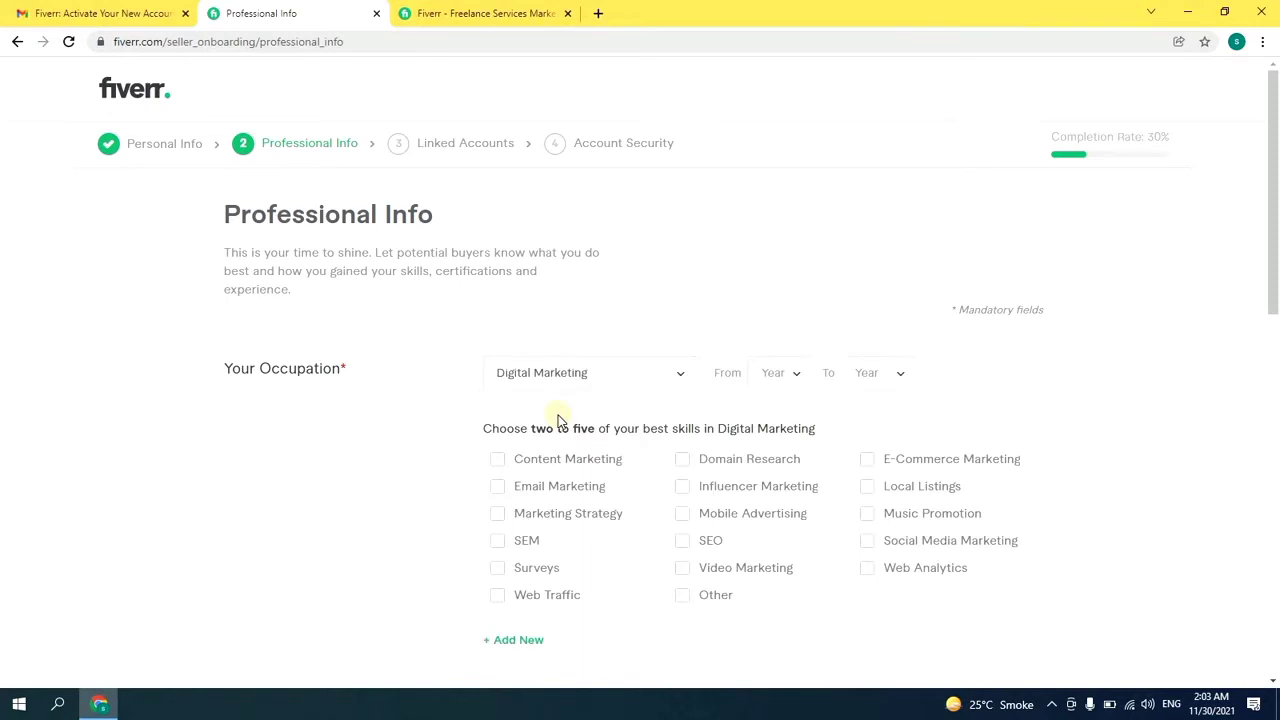
Choose Social Media Marketing, E-Commerce Marketing, SEO, Other and Content Marketing as the best Digital Marketing skills.
left_click_drag(1277, 210, 1277, 284)
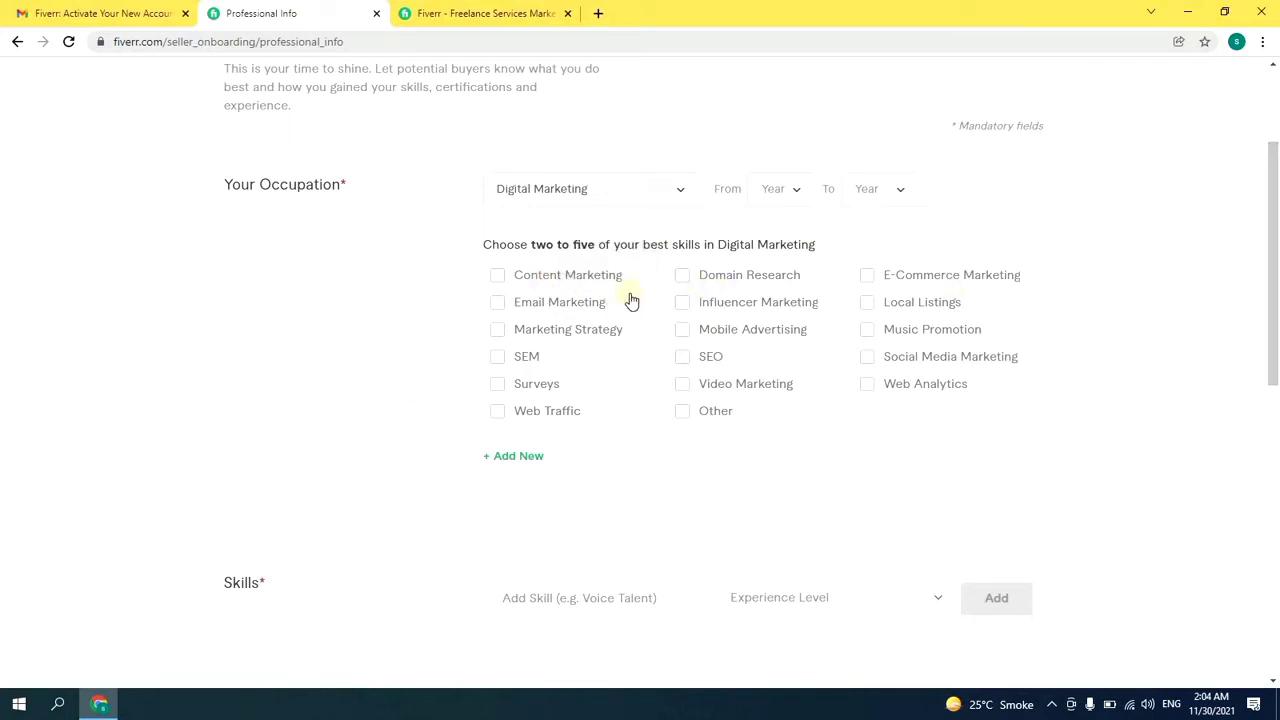
left_click(868, 364)
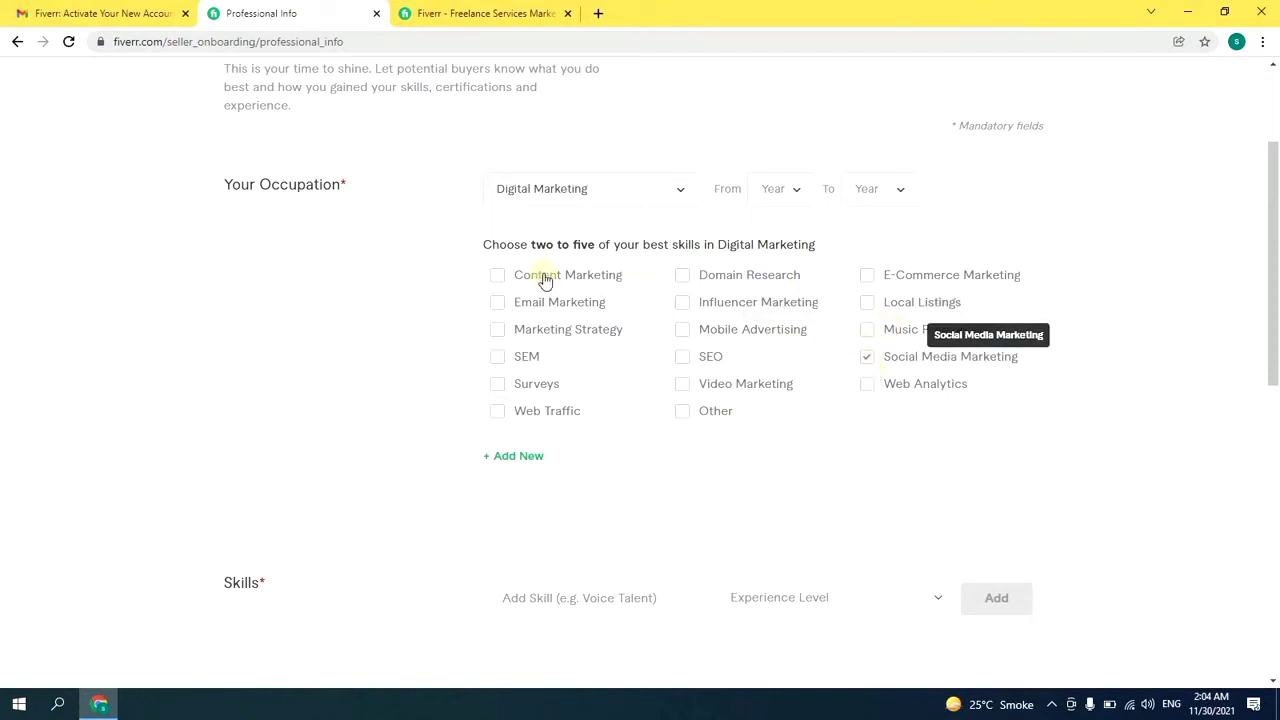
left_click(862, 283)
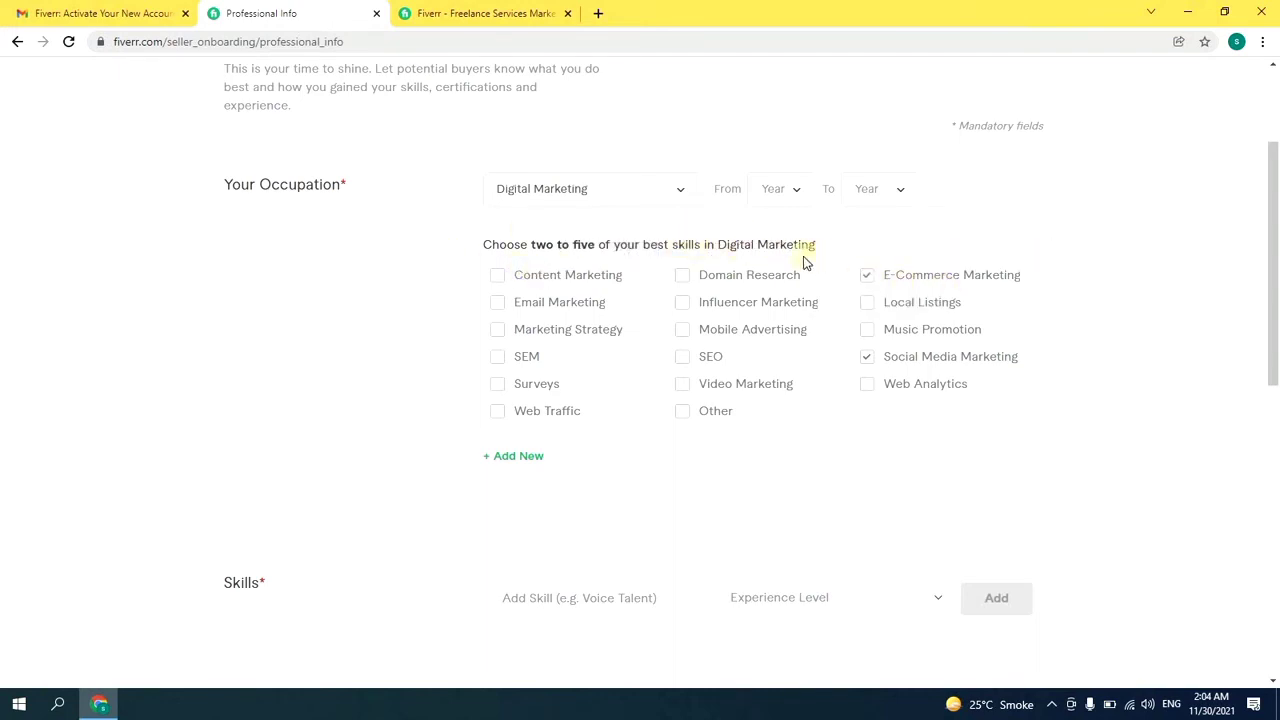
left_click(684, 360)
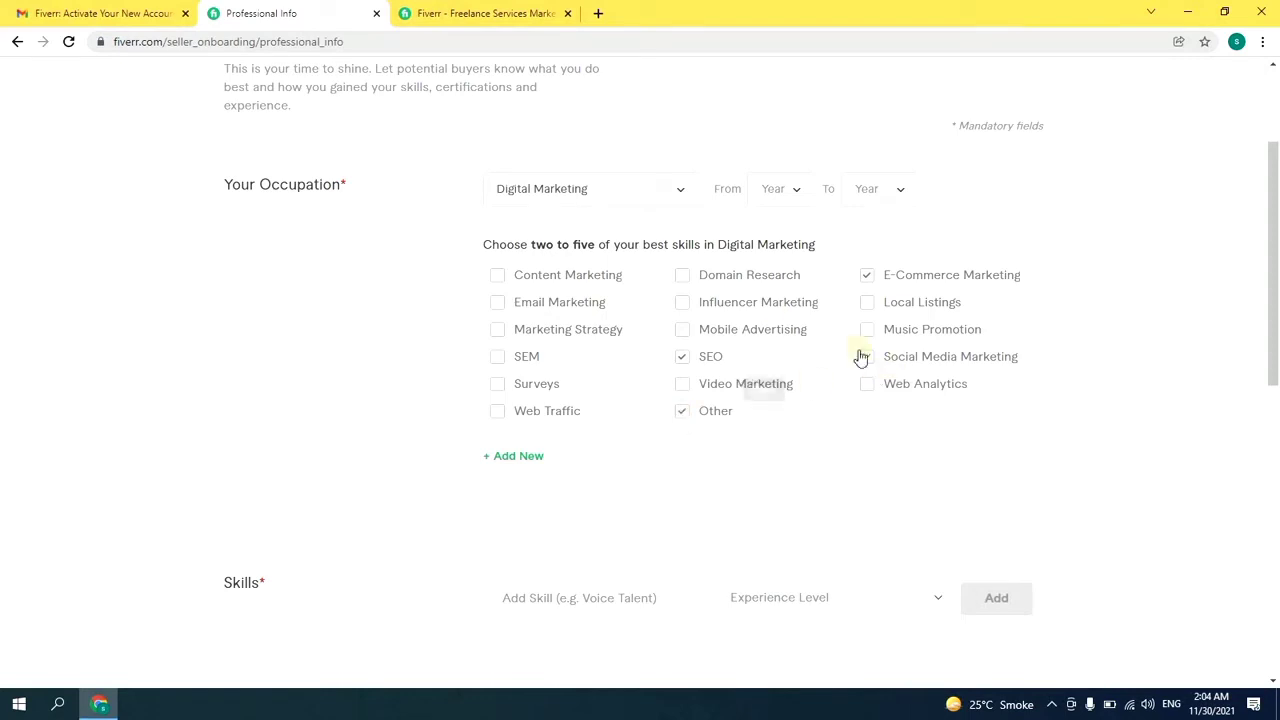
left_click(498, 274)
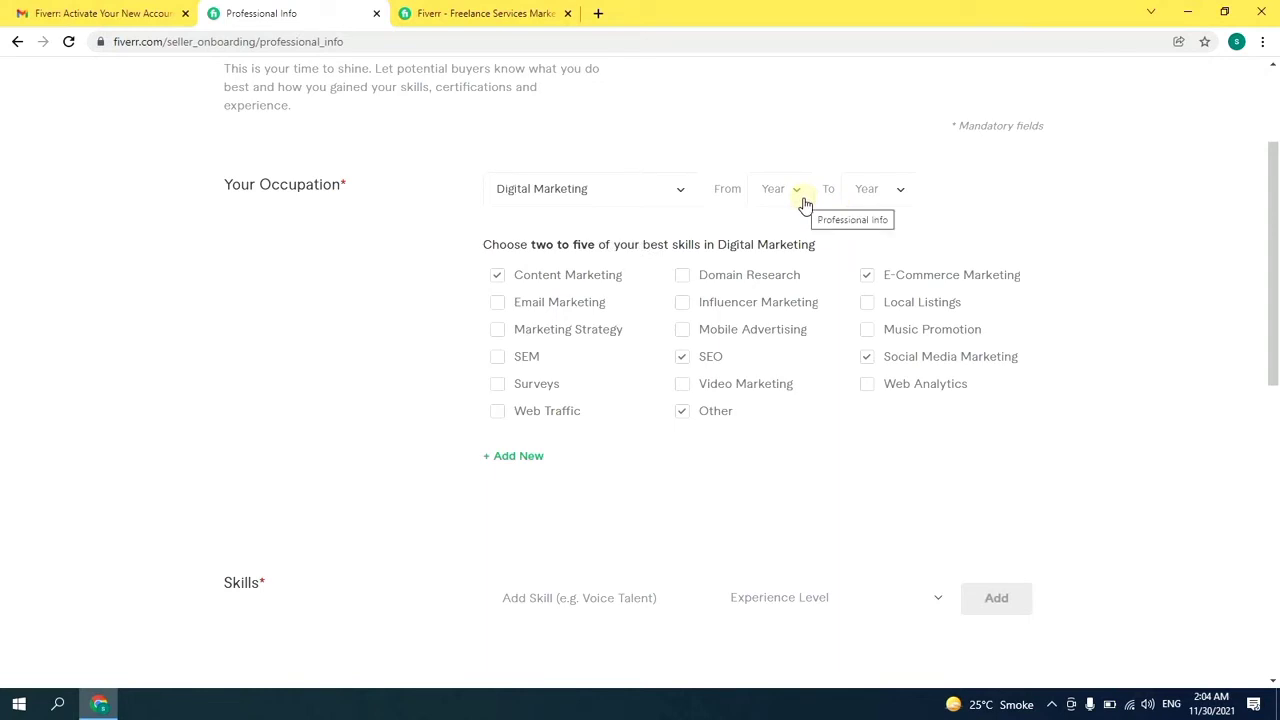
Set the Digital Marketing occupation period from 2016 to 2021.
left_click(805, 204)
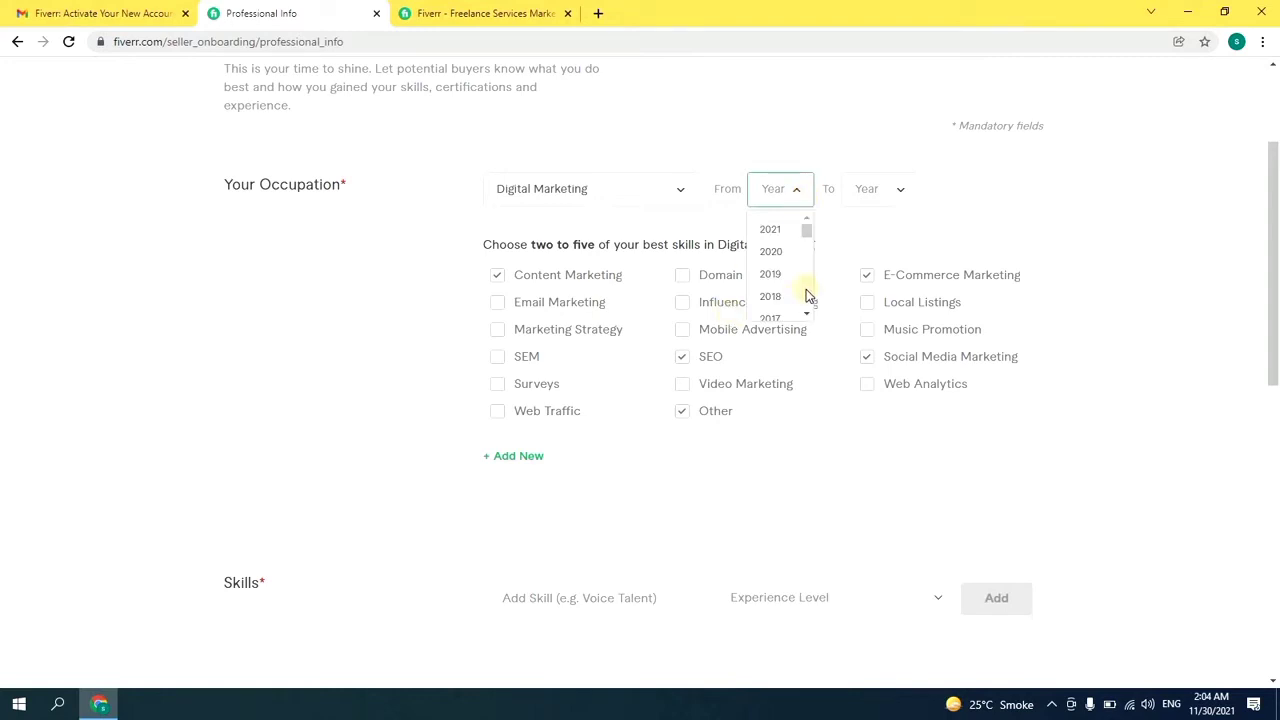
scroll(780, 290, "down", 2)
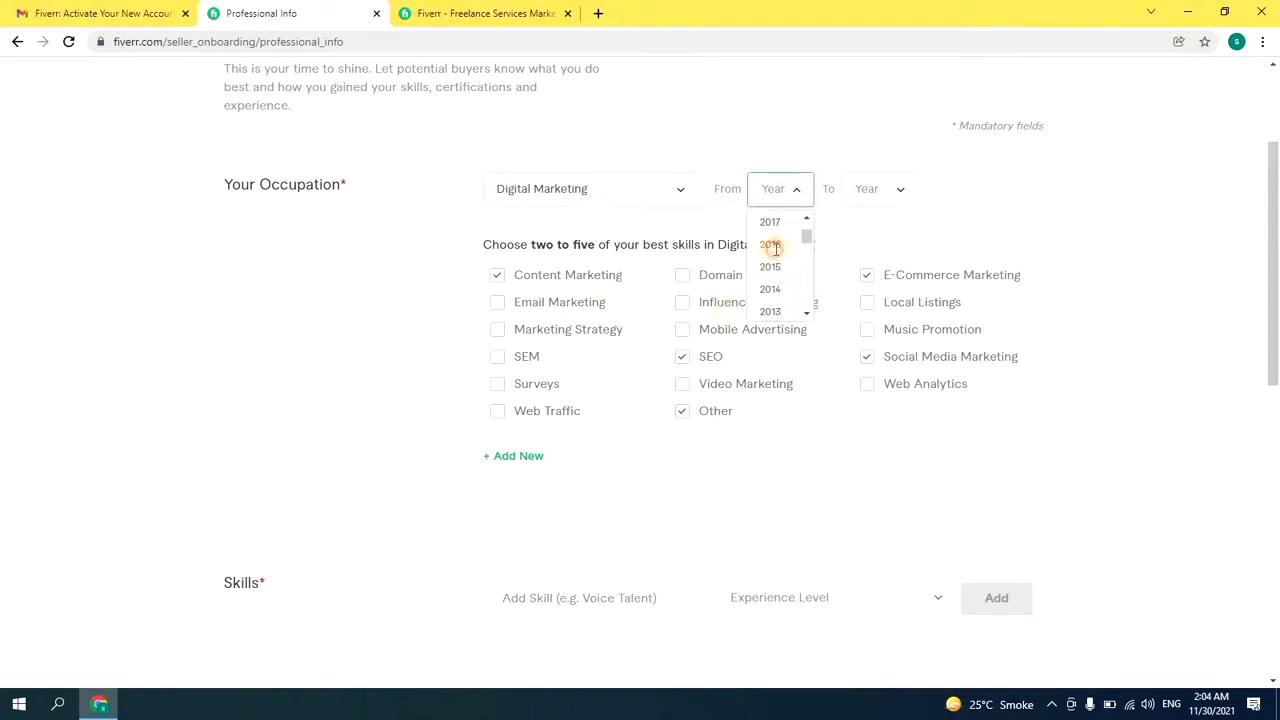
left_click(772, 245)
left_click(913, 200)
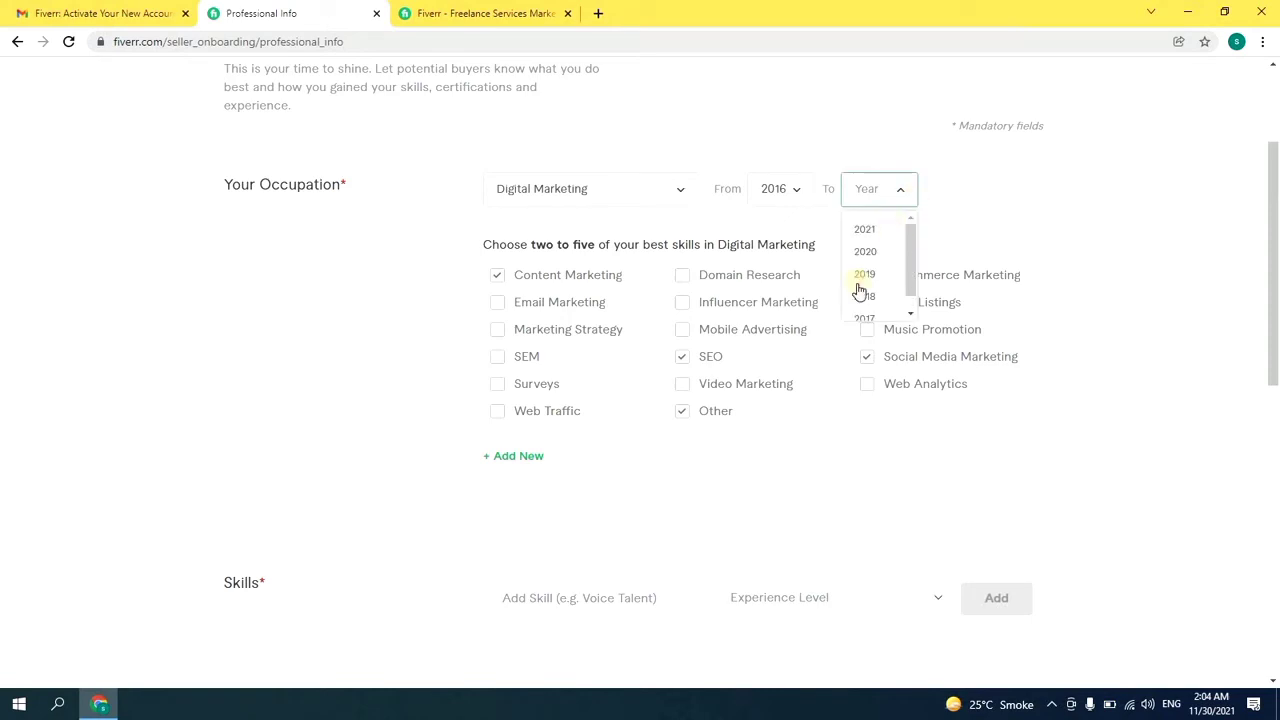
left_click(864, 230)
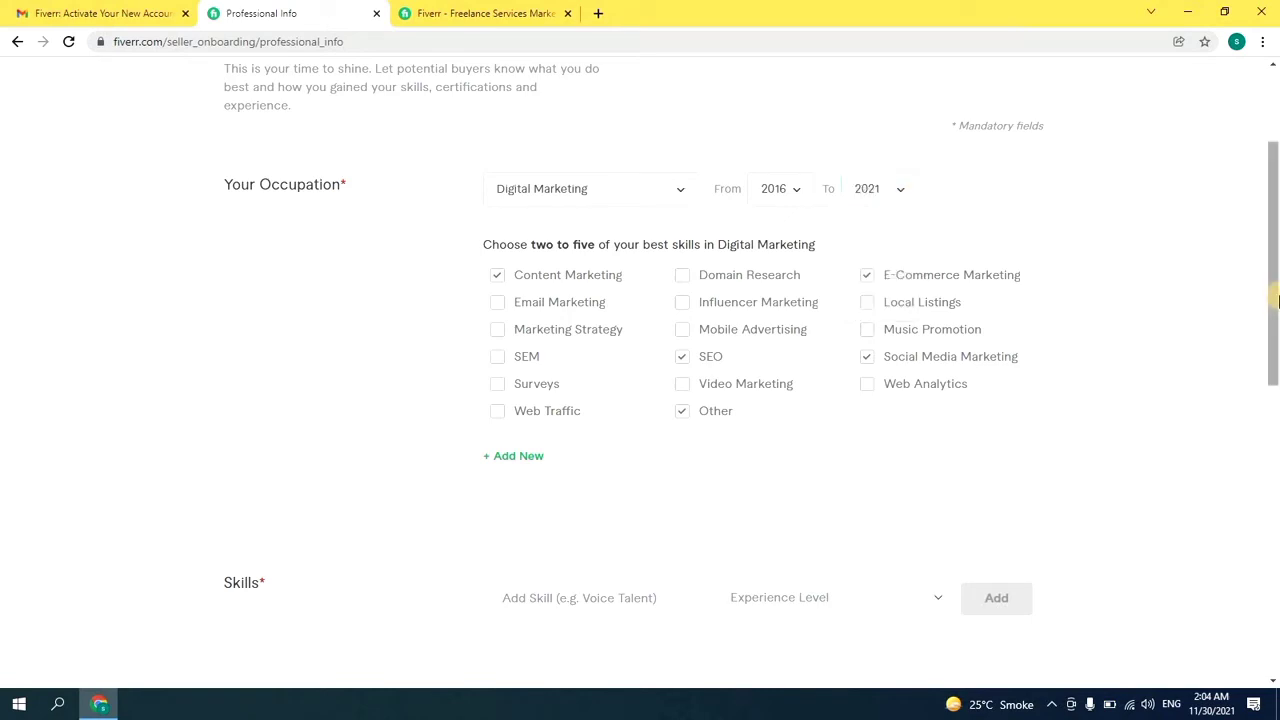
Enter Facebook ads in the Skills section with the Intermediate experience level.
left_click_drag(1275, 298, 1258, 408)
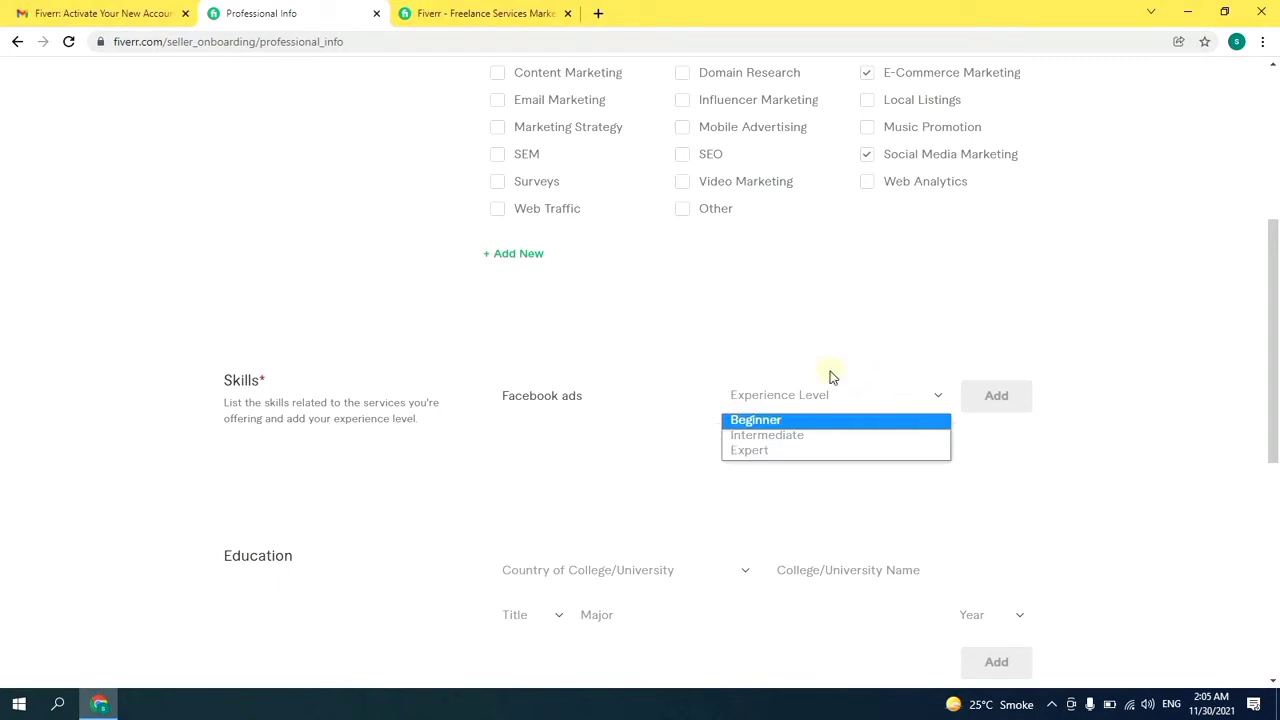
left_click(779, 438)
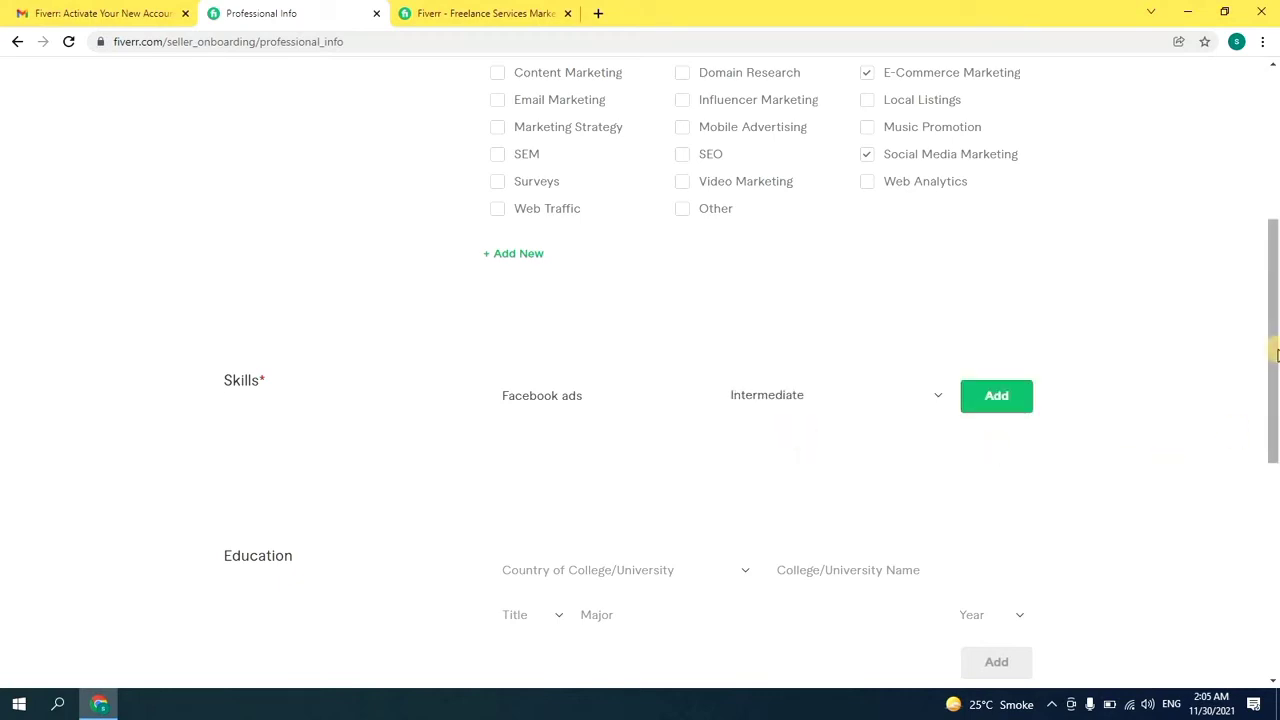
Review the Education, Certification and Personal Website sections of the Professional Info form.
left_click_drag(1275, 350, 1256, 417)
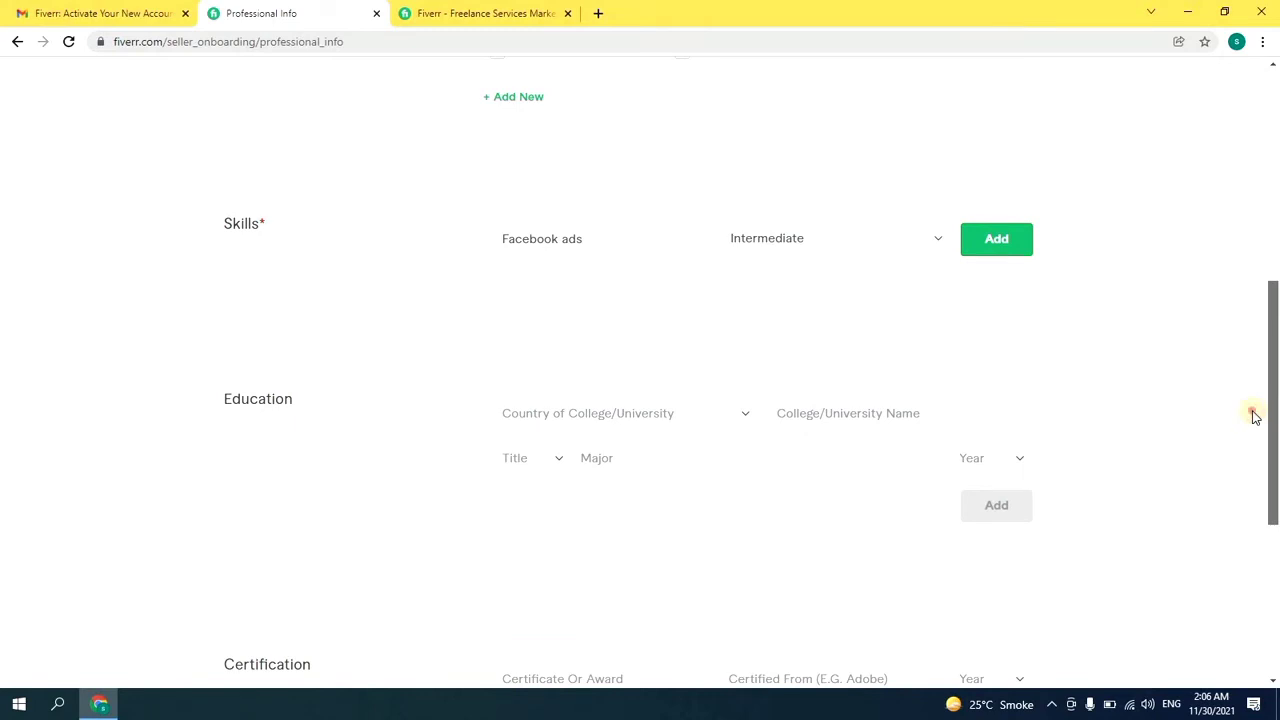
left_click_drag(1256, 417, 1244, 471)
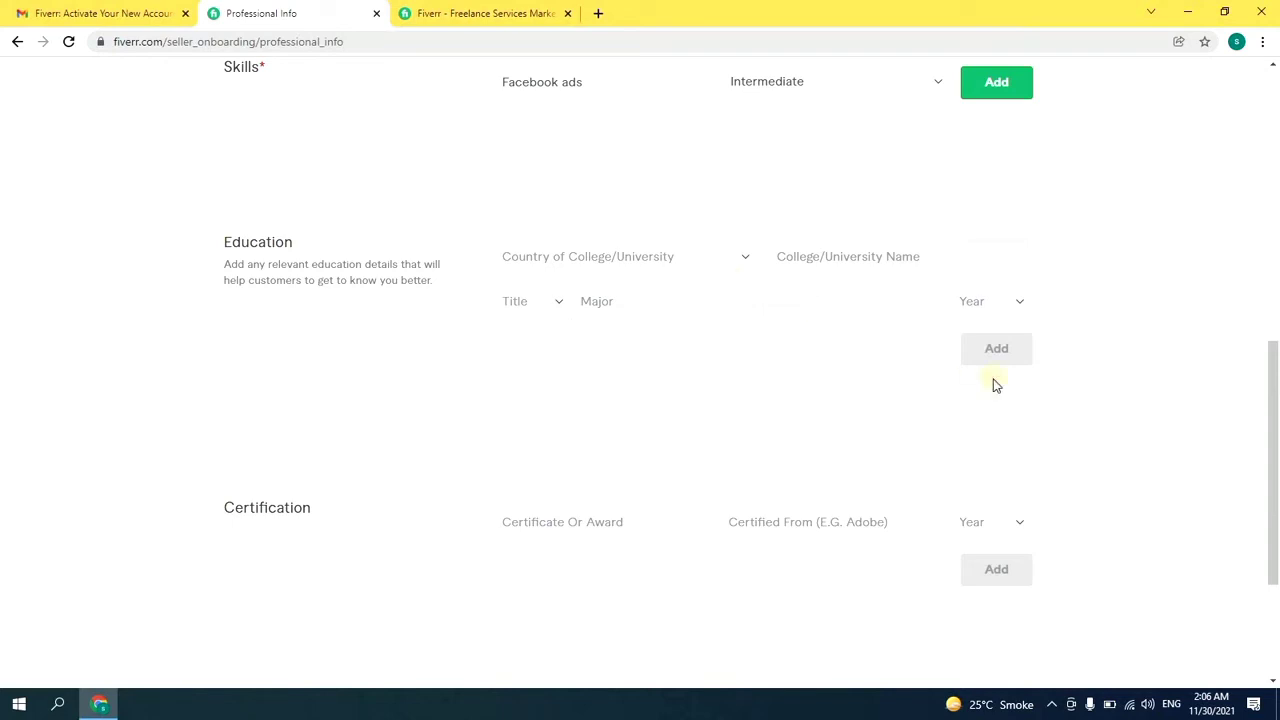
left_click_drag(1275, 415, 1275, 424)
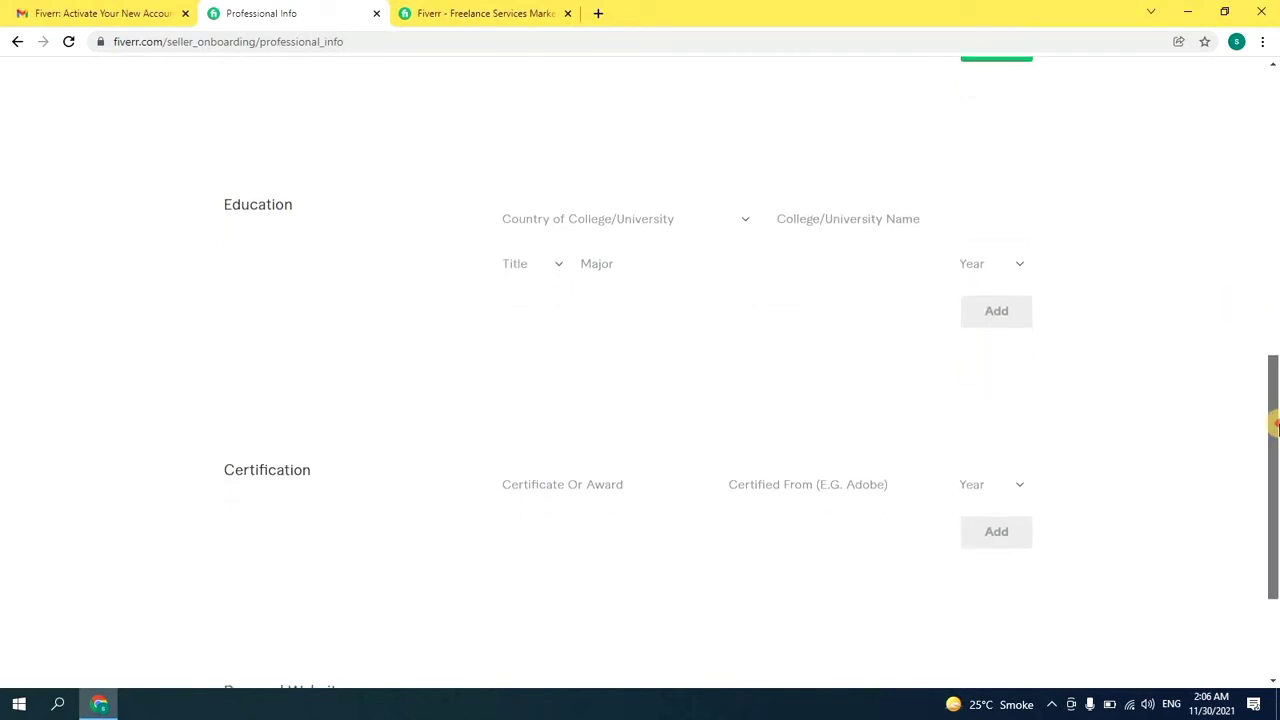
mouse_move(1275, 480)
left_mouse_down()
mouse_move(1275, 518)
mouse_move(1275, 501)
left_mouse_up()
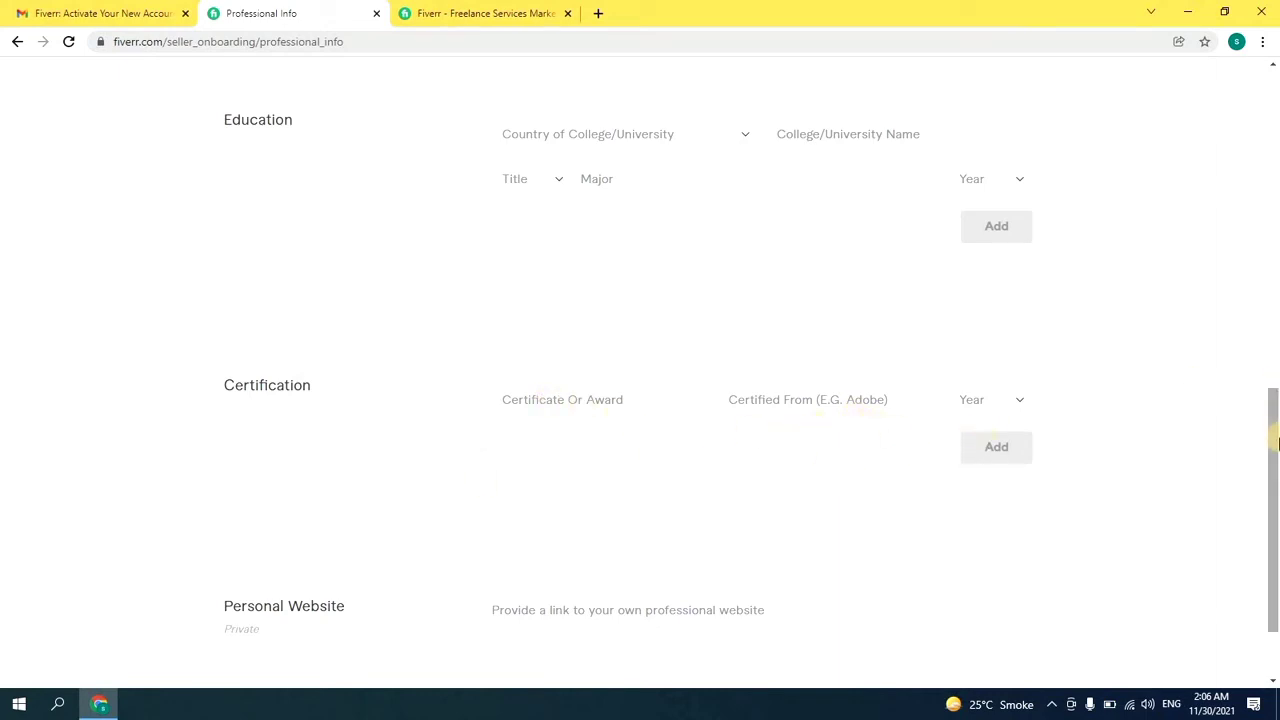
scroll(1274, 464, "down", 1)
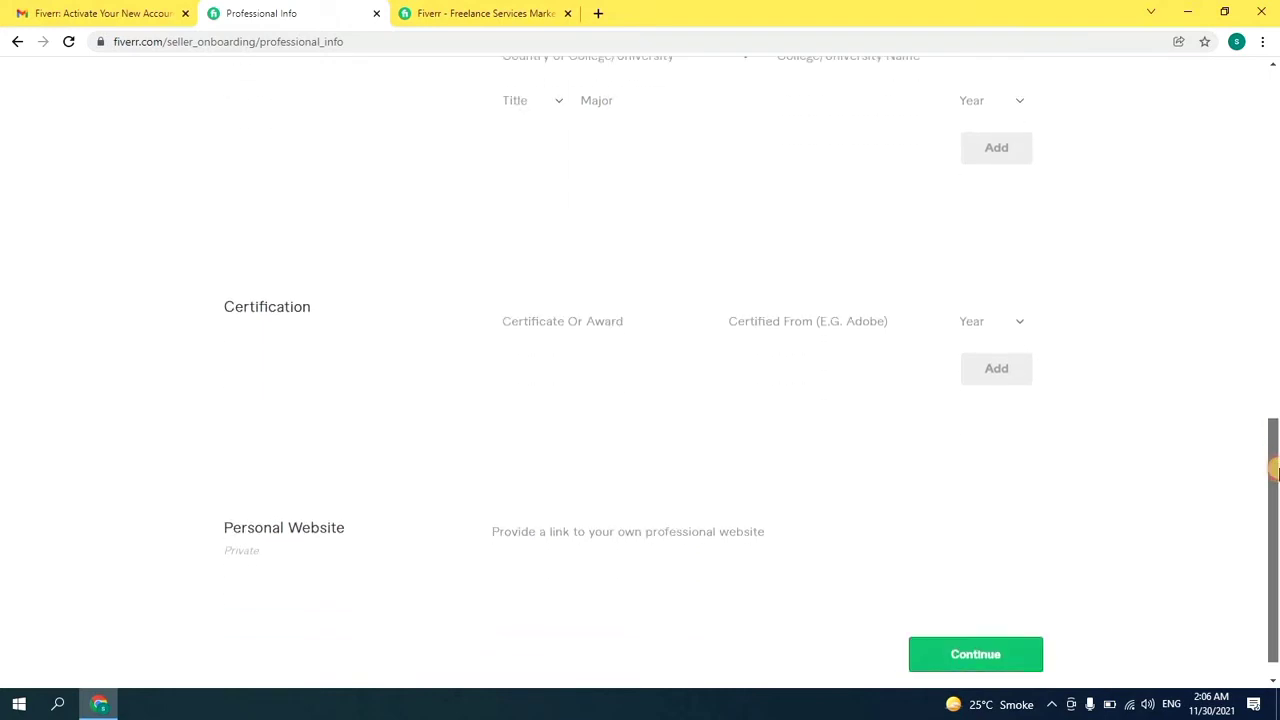
left_click_drag(1275, 522, 1275, 532)
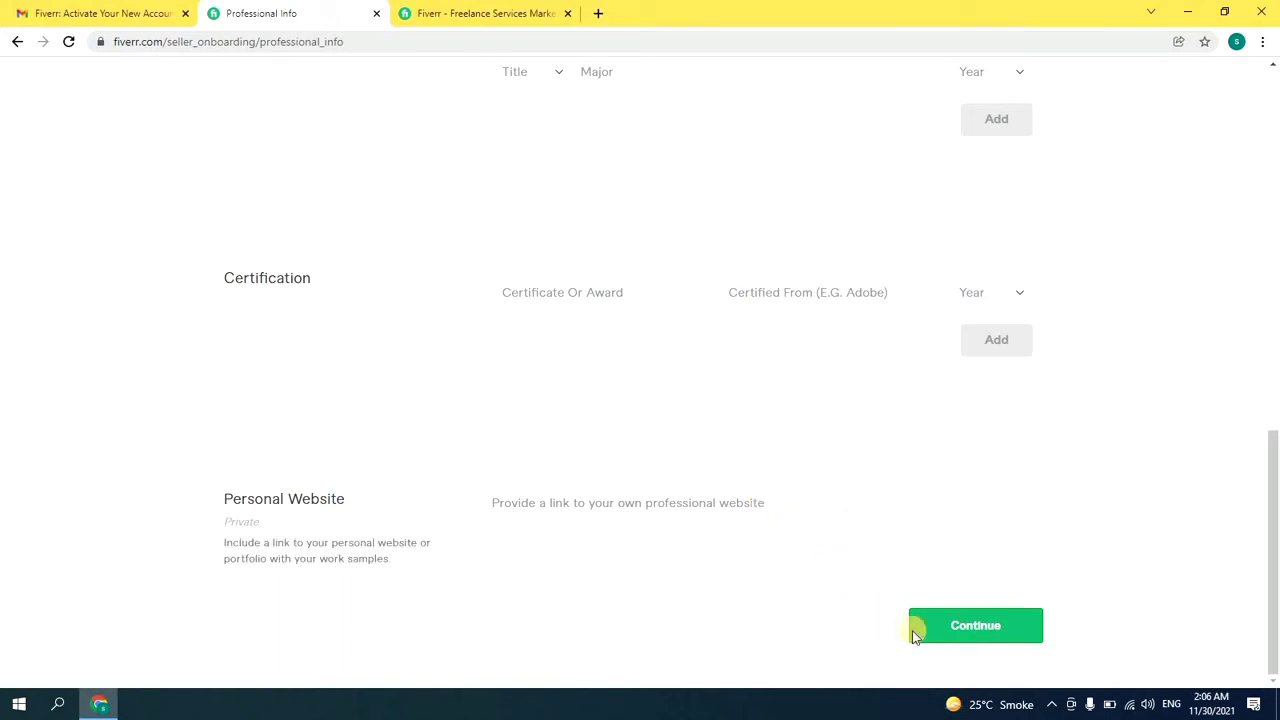
Add the skills Facebook management at Beginner level and YouTube marketing at Intermediate level to the Professional Info form.
left_click(963, 640)
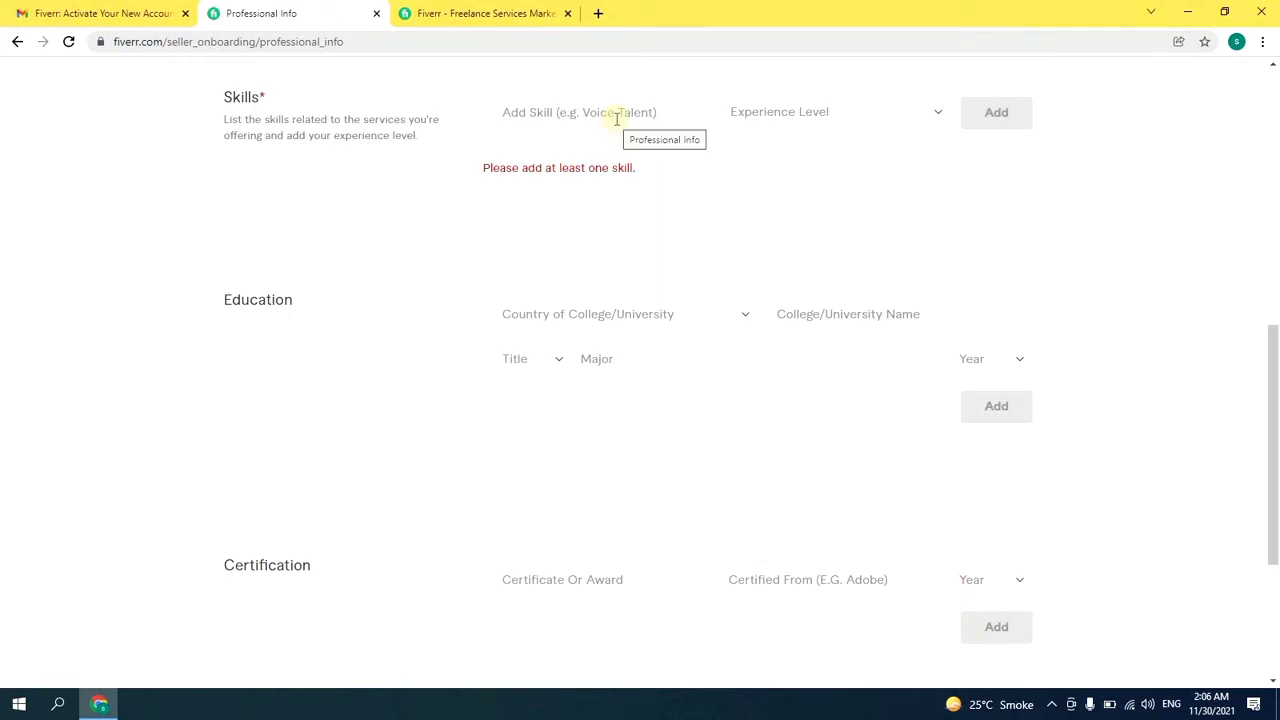
left_click(617, 118)
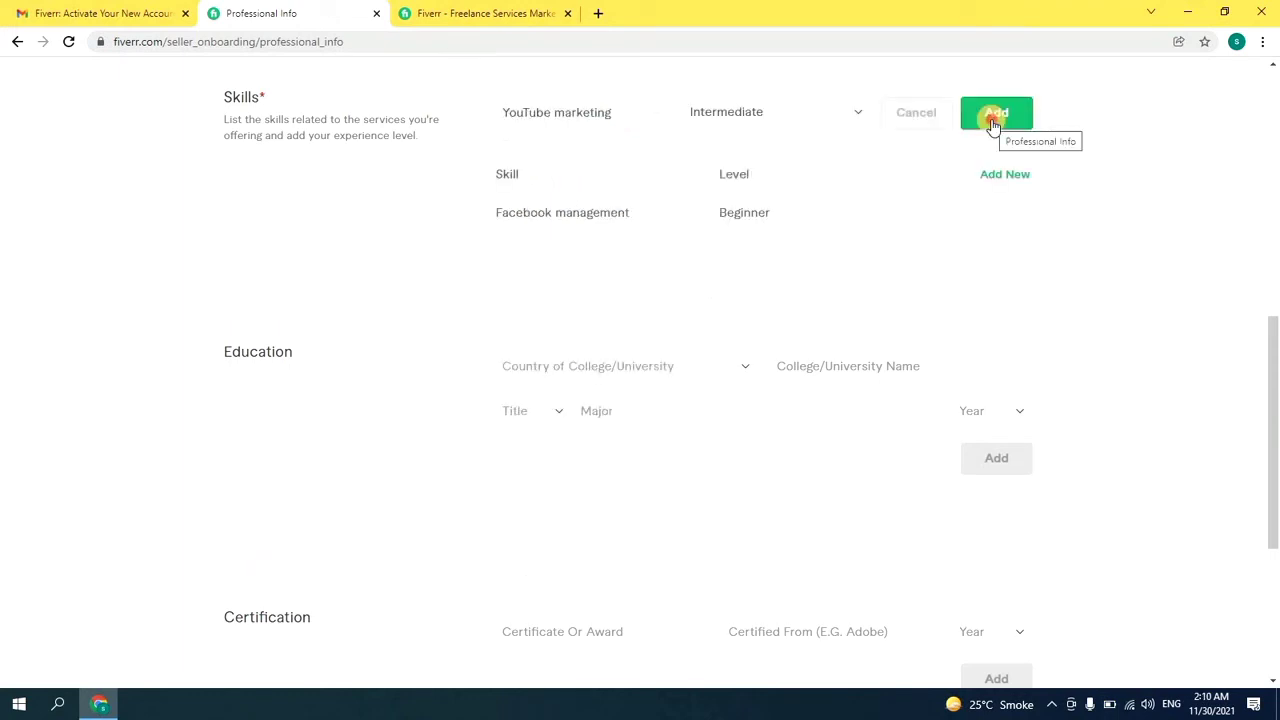
left_click(993, 118)
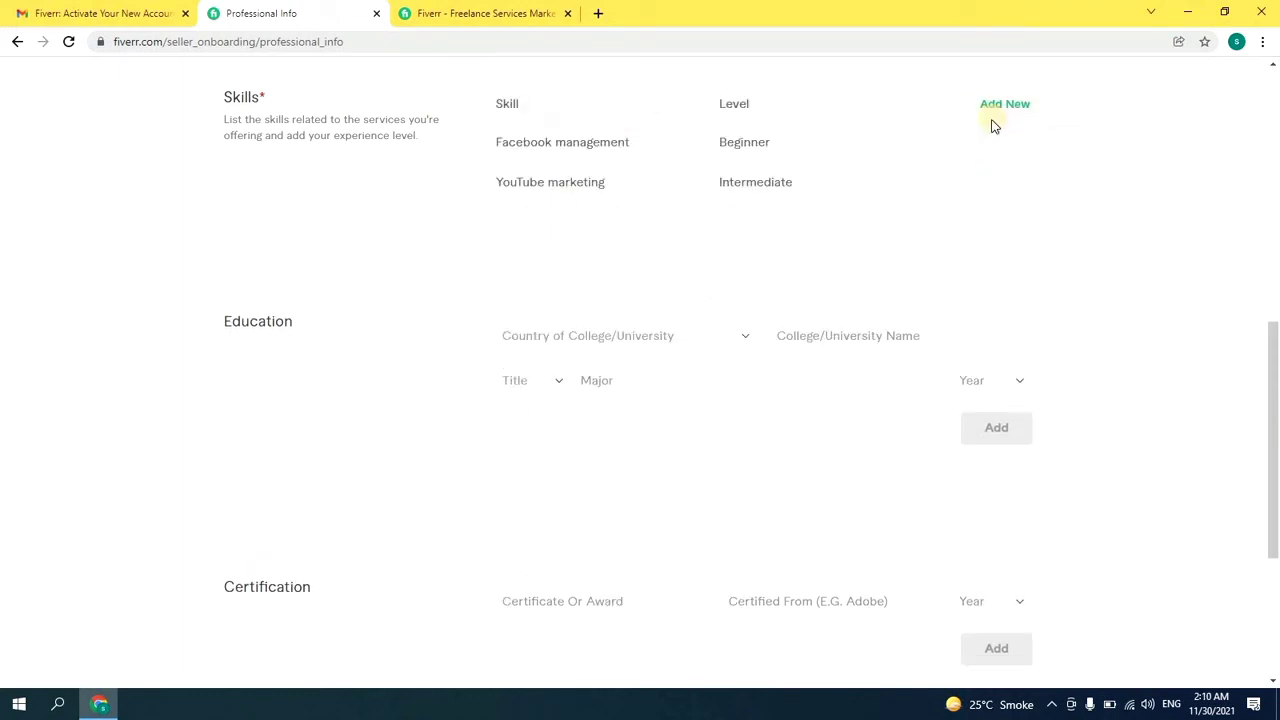
Submit the Professional Info form with Education, Certification and Personal Website empty, and continue past Linked Accounts without connecting any social account.
left_click_drag(1275, 358, 1275, 318)
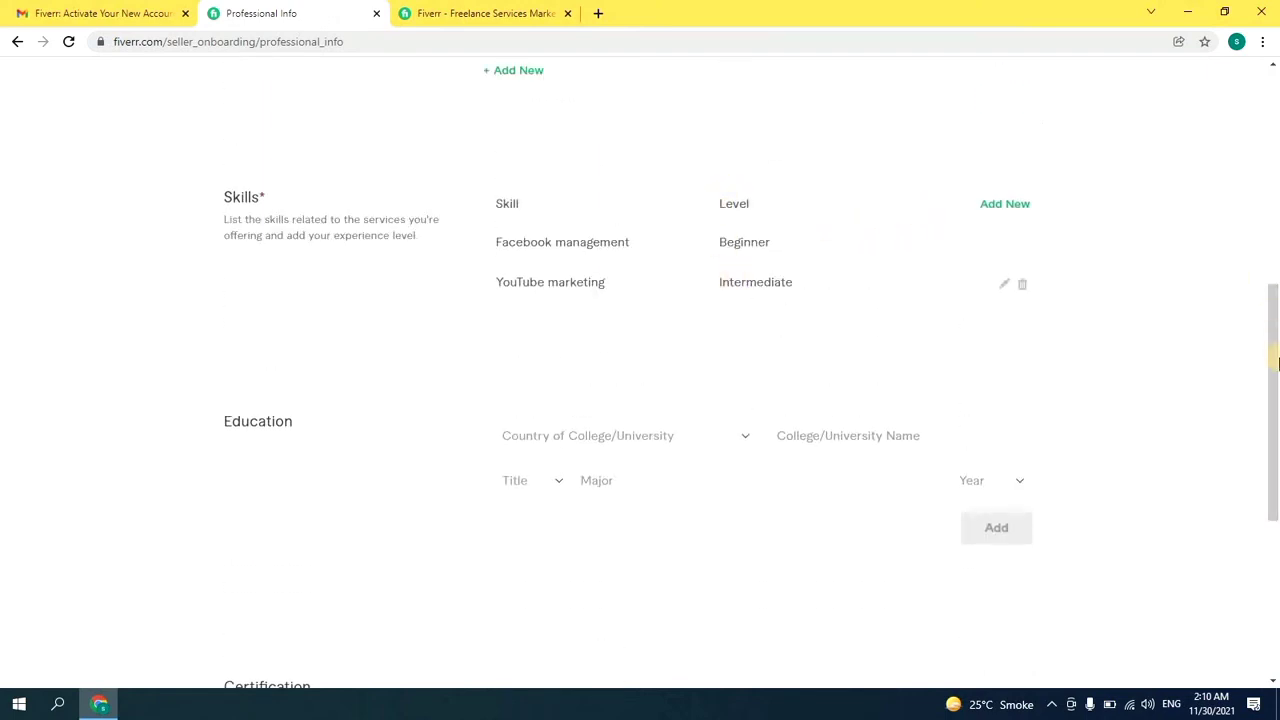
left_click_drag(1275, 438, 1275, 625)
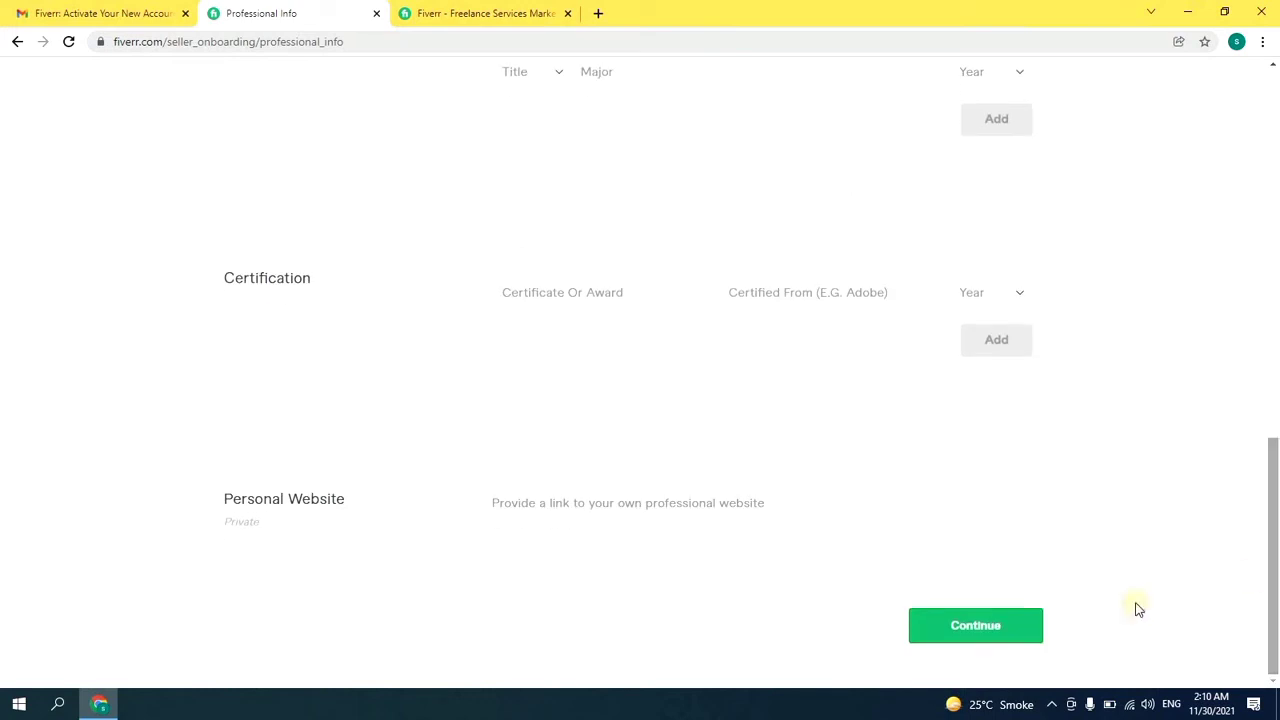
left_click(980, 643)
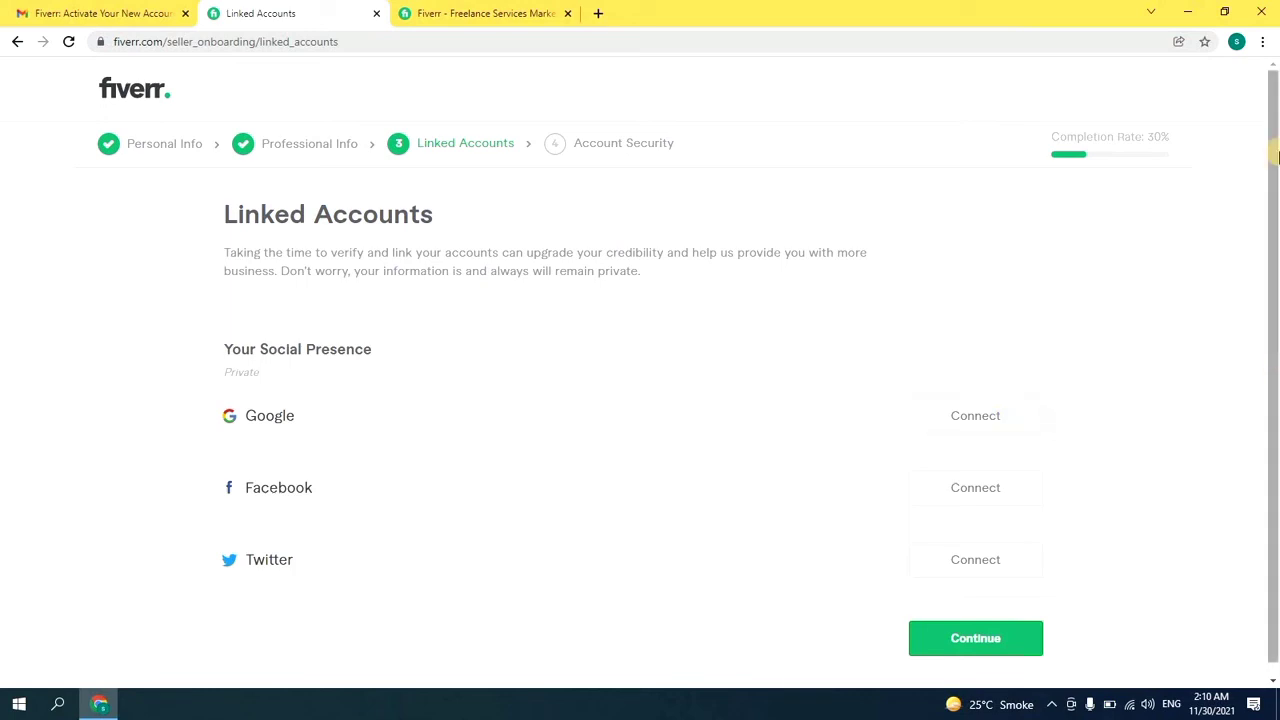
left_click_drag(1274, 182, 1274, 232)
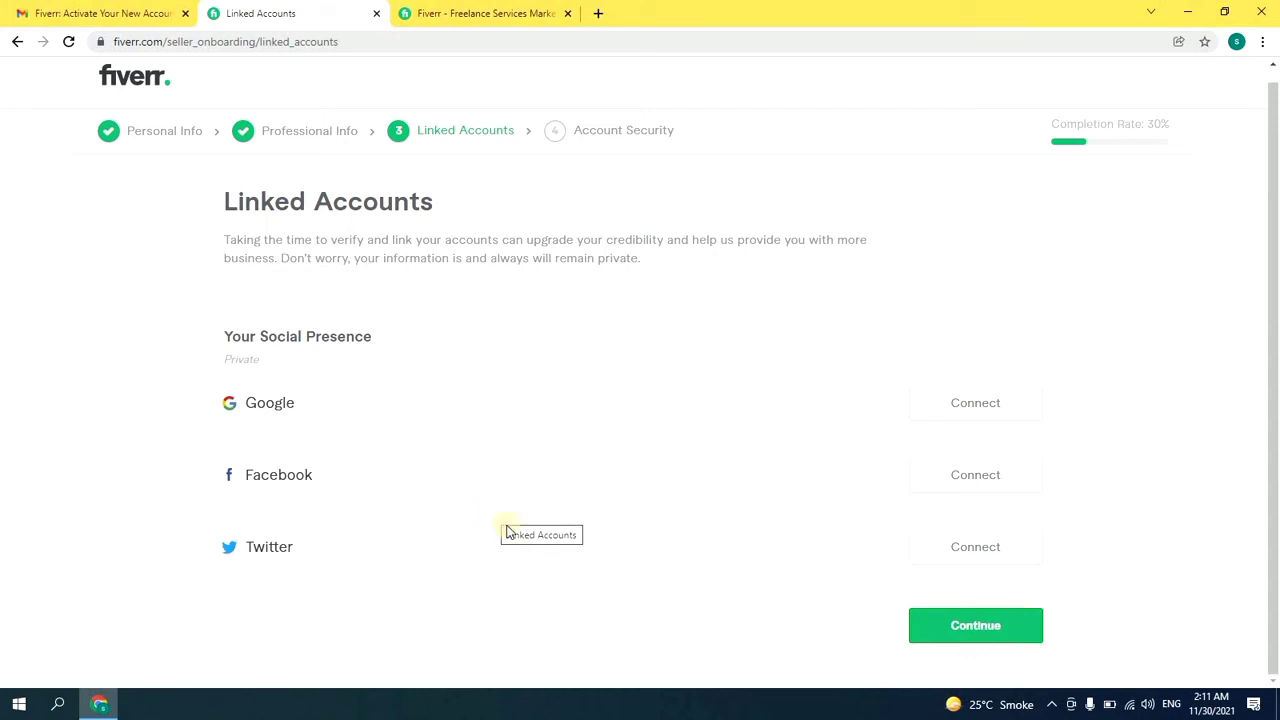
left_click(981, 625)
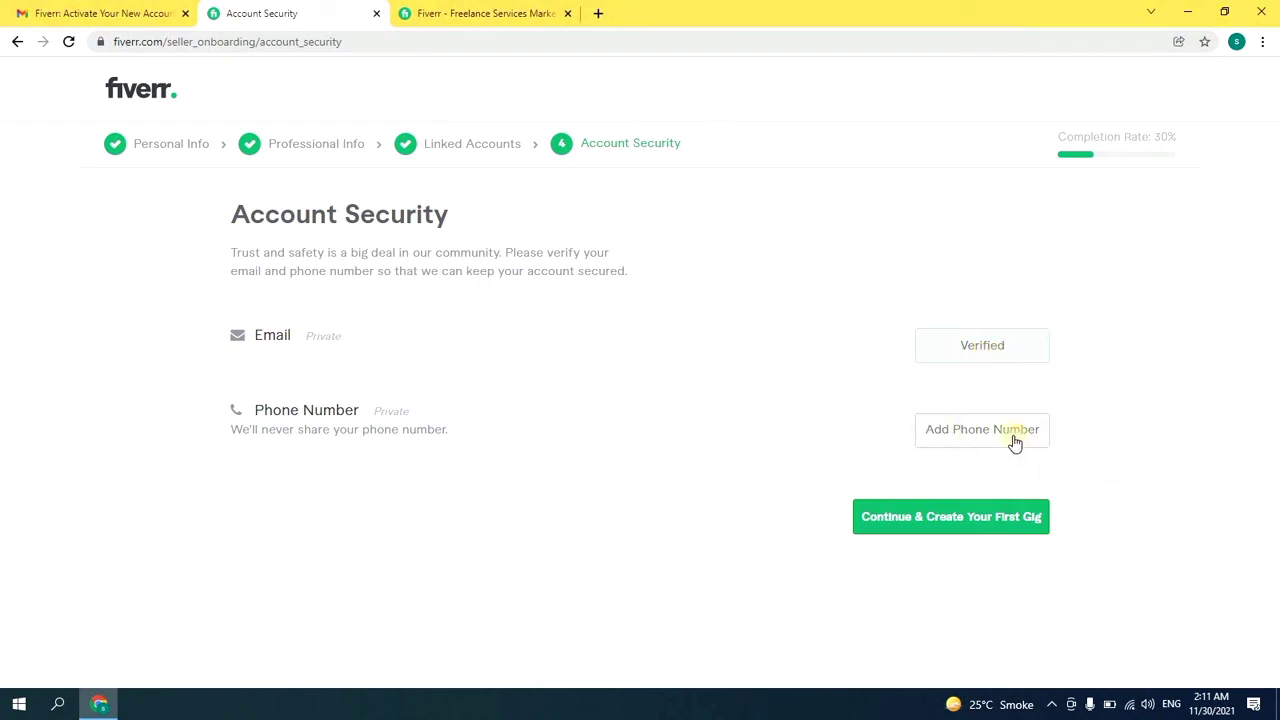
Try to continue from Account Security to creating the first gig without adding a phone number, and choose to edit the profile.
left_click(985, 515)
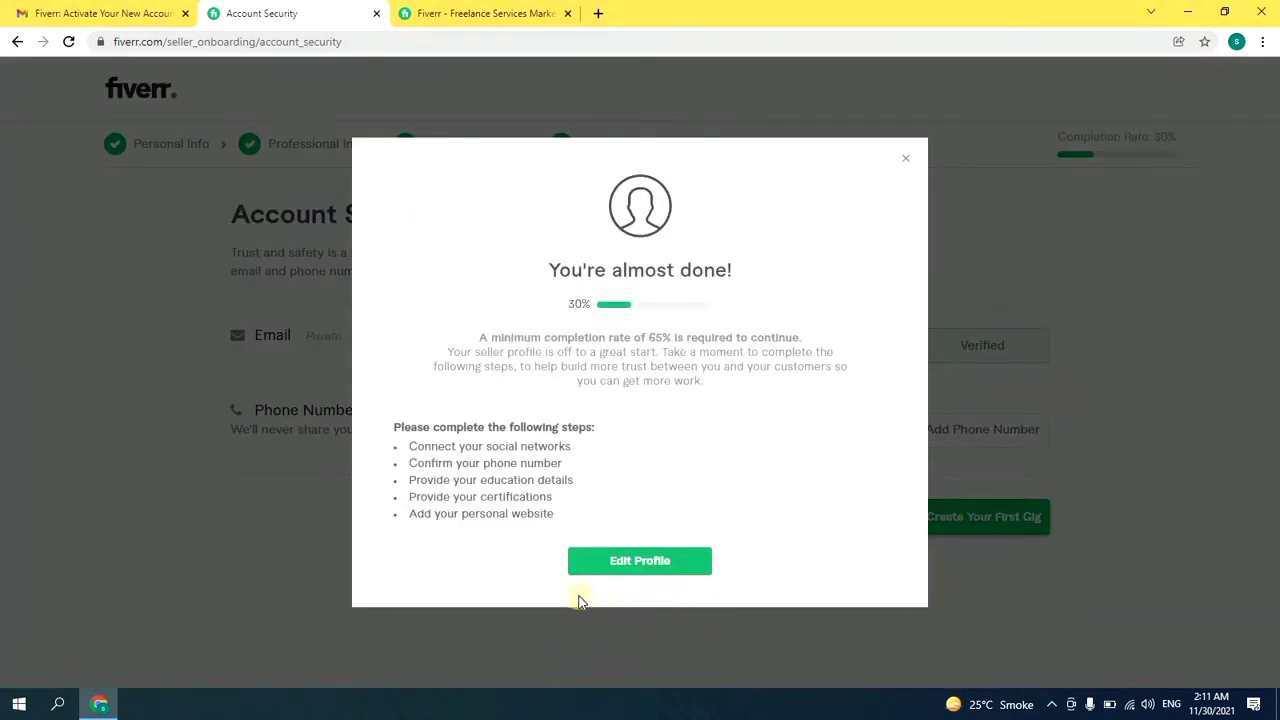
left_click(655, 565)
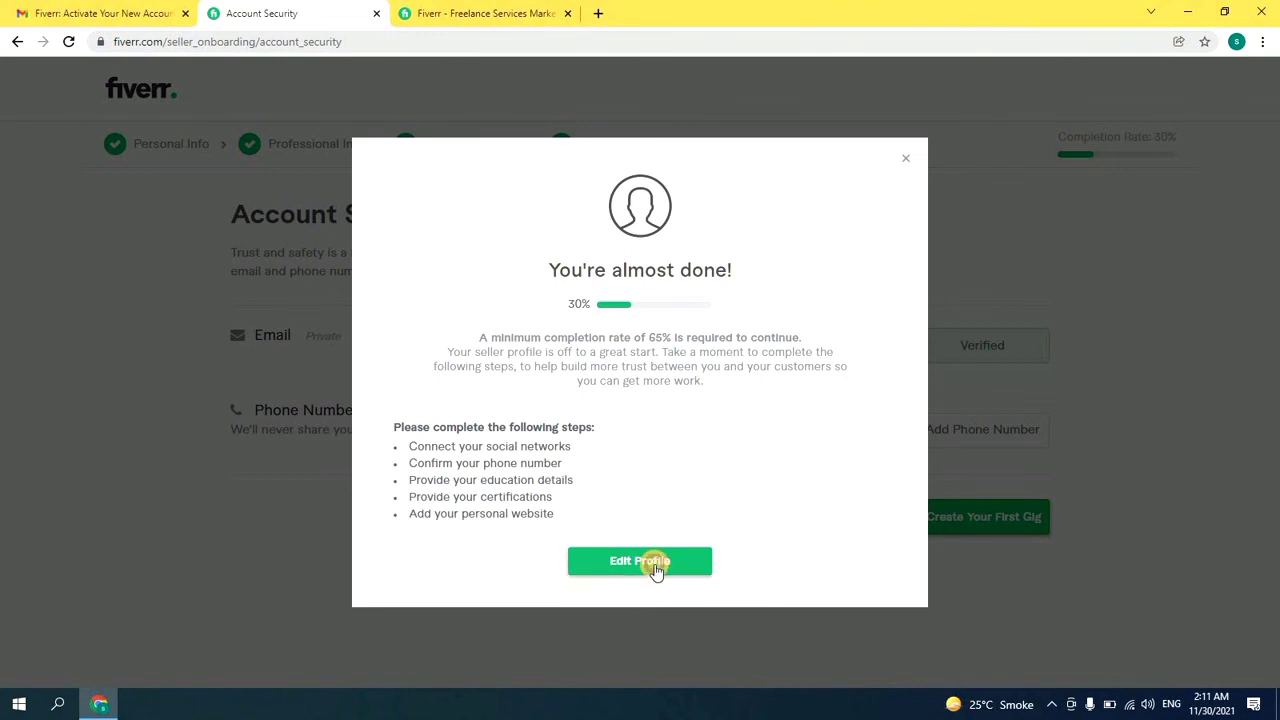